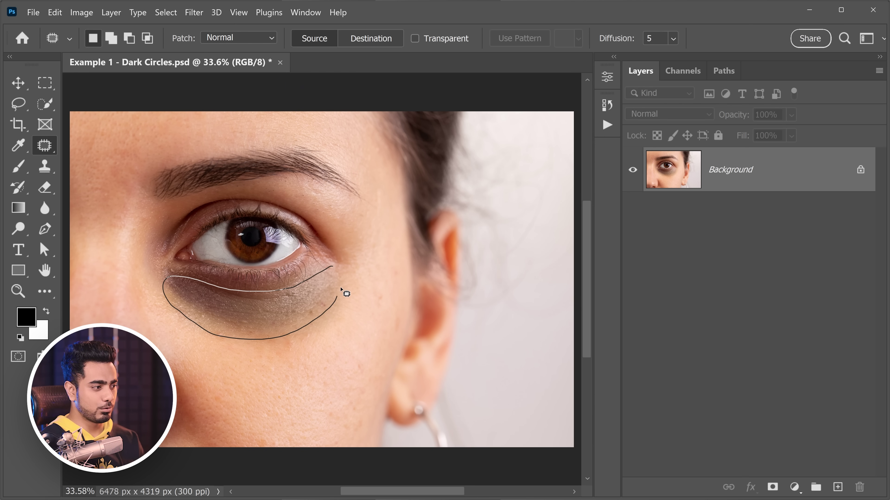
pyautogui.moveTo(342, 289); pyautogui.dragTo(341, 280)
pyautogui.moveTo(298, 298)
pyautogui.mouseDown()
pyautogui.moveTo(302, 357)
pyautogui.moveTo(302, 348)
pyautogui.moveTo(282, 353)
pyautogui.mouseUp()
pyautogui.hotkey('ctrl', 'd')
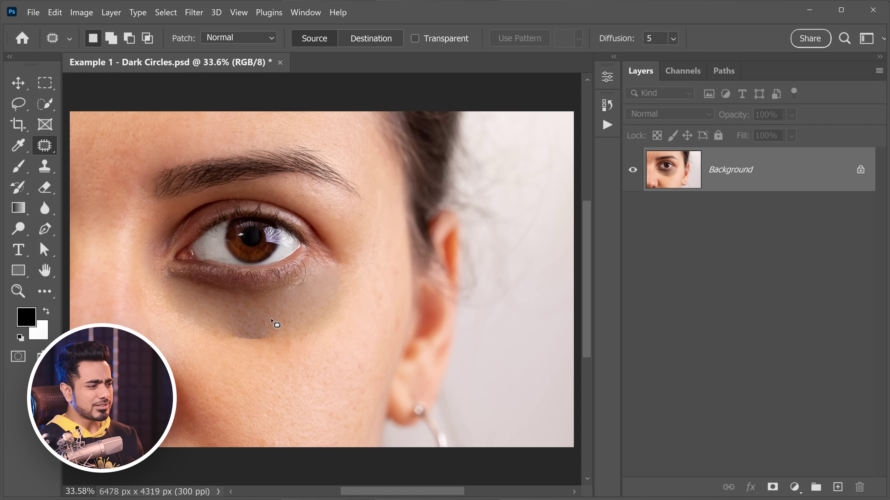
pyautogui.moveTo(242, 308); pyautogui.dragTo(300, 317)
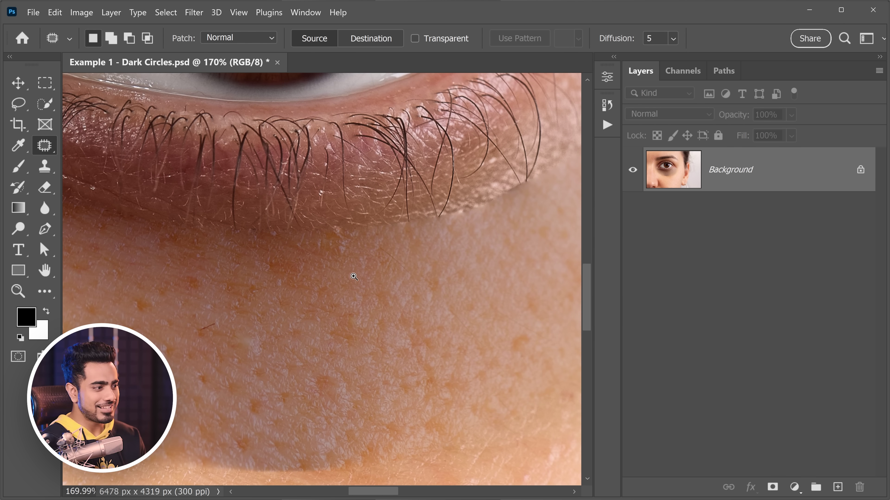
pyautogui.moveTo(354, 277); pyautogui.dragTo(306, 279)
pyautogui.hotkey('ctrl', 'z')
pyautogui.moveTo(311, 291); pyautogui.dragTo(331, 345)
pyautogui.click(54, 12)
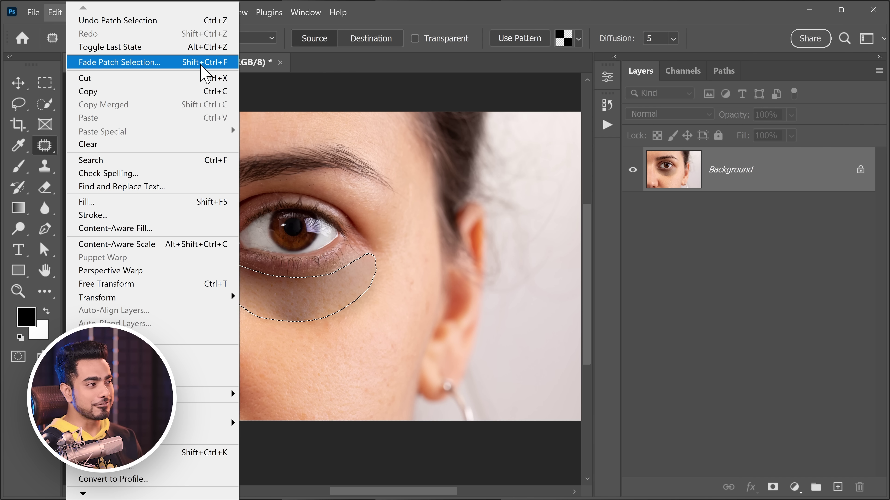
pyautogui.click(204, 67)
pyautogui.moveTo(740, 261); pyautogui.dragTo(722, 262)
pyautogui.click(826, 272)
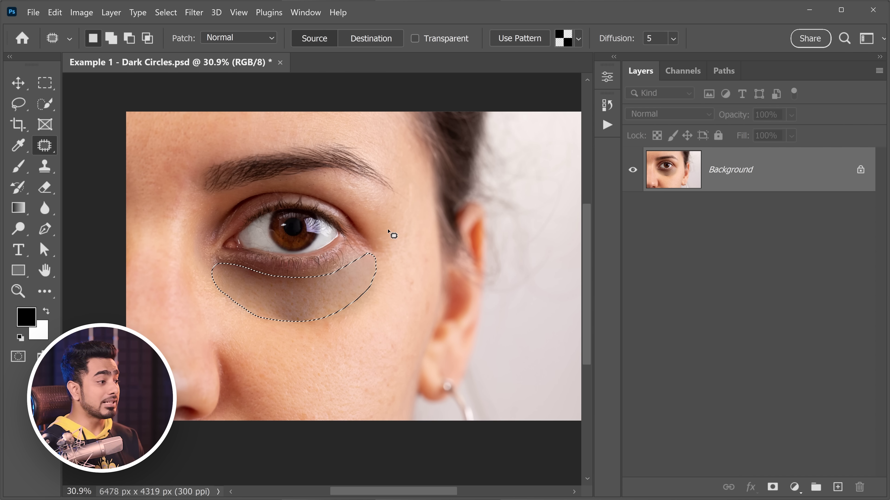
pyautogui.hotkey('ctrl', 'd')
pyautogui.hotkey('ctrl', 'z')
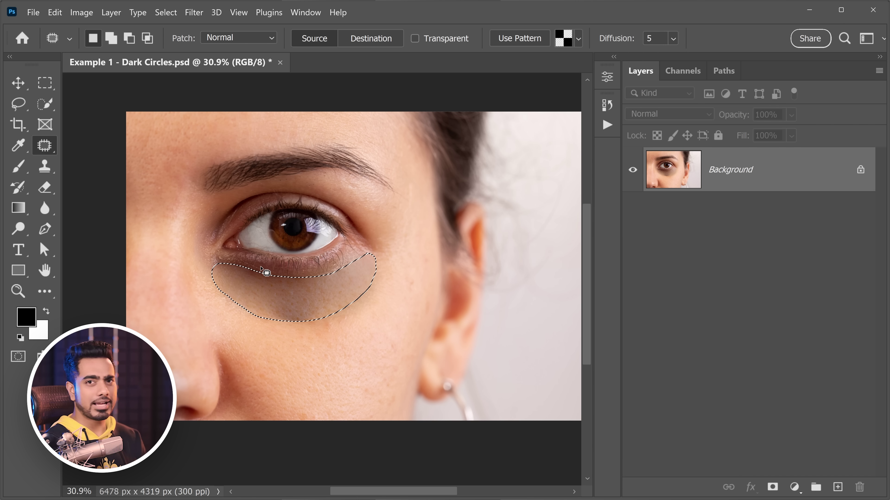
pyautogui.scroll(5, 301, 298)
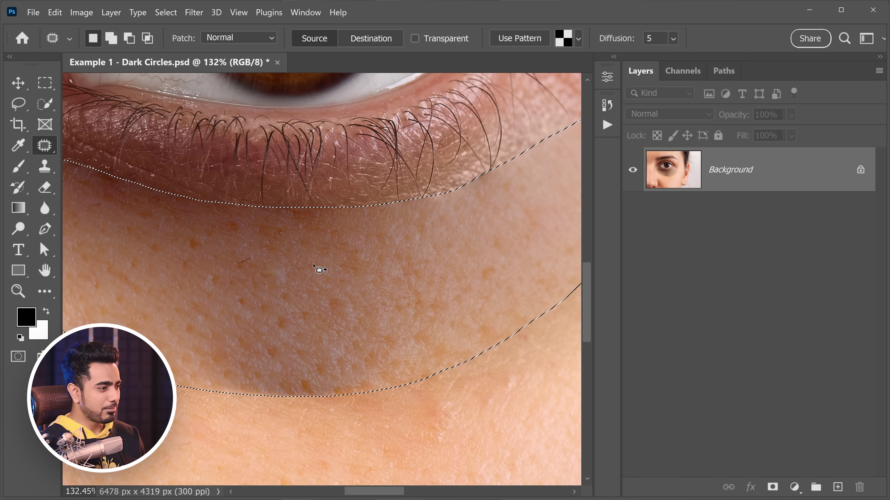
pyautogui.hotkey('ctrl', 'z')
pyautogui.hotkey('ctrl', 'd')
pyautogui.scroll(-3, 308, 259)
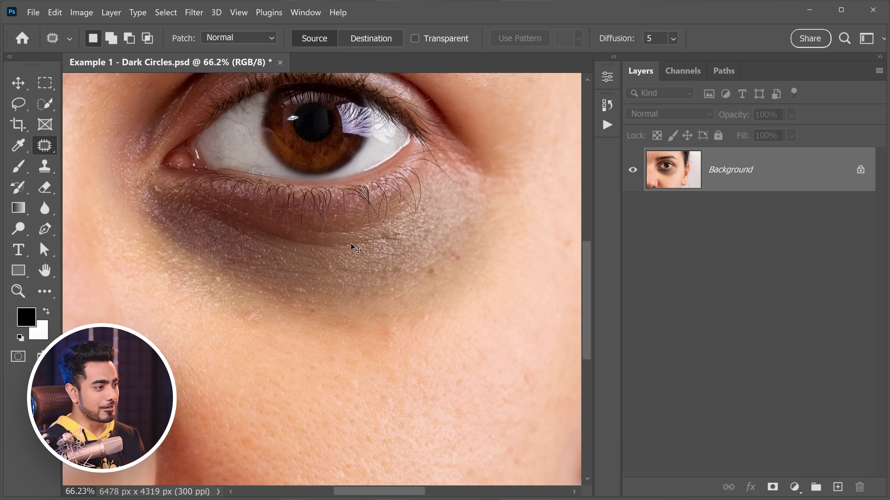
pyautogui.keyDown('ctrl'); pyautogui.click(306, 256); pyautogui.keyUp('ctrl')
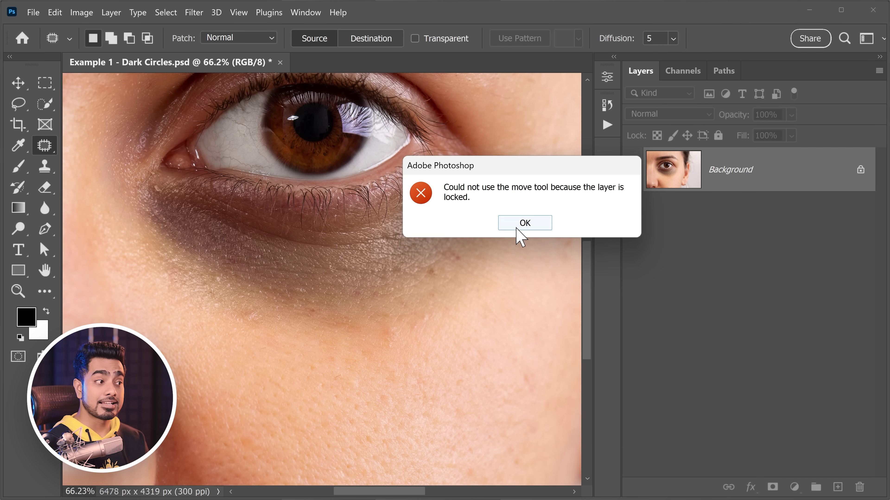
pyautogui.click(524, 223)
pyautogui.scroll(-3, 516, 230)
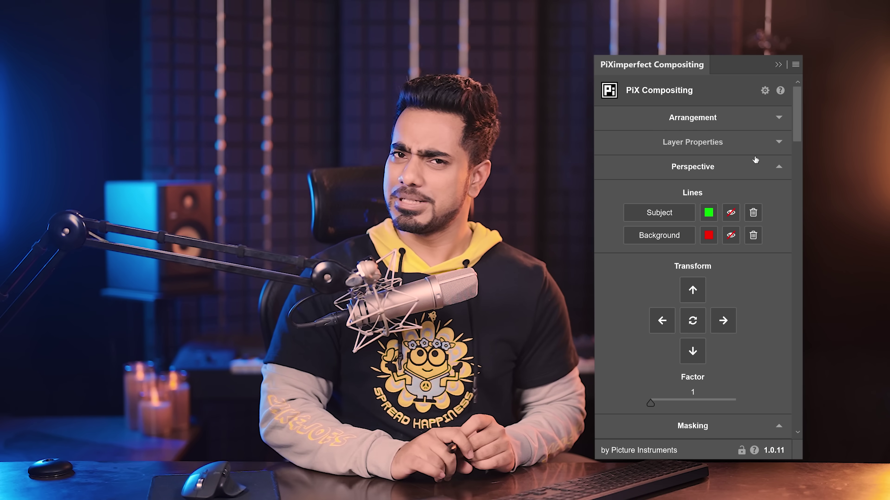
pyautogui.click(757, 187)
pyautogui.click(757, 214)
pyautogui.scroll(-10, 754, 218)
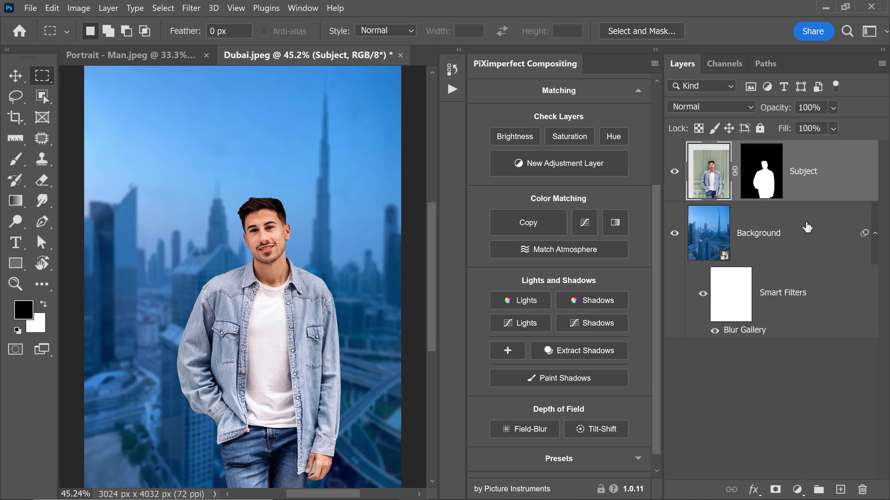
pyautogui.click(807, 227)
pyautogui.click(550, 225)
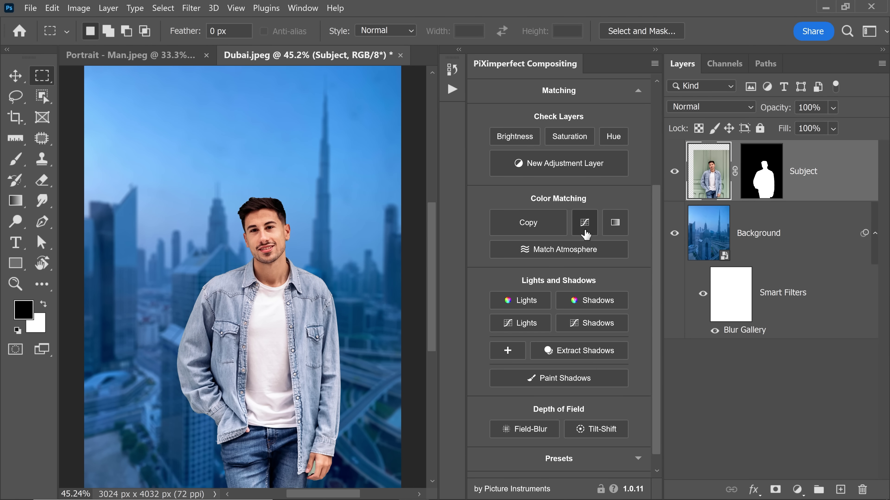
pyautogui.click(585, 231)
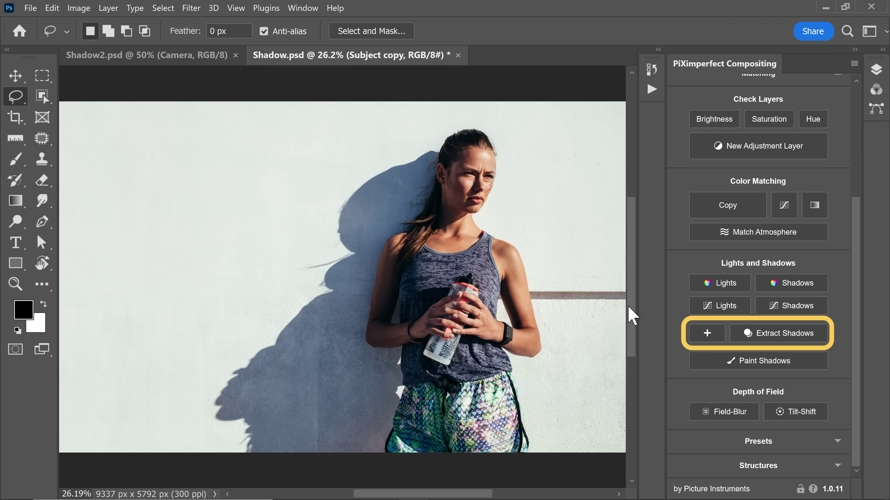
pyautogui.moveTo(456, 134); pyautogui.dragTo(443, 452)
pyautogui.click(784, 332)
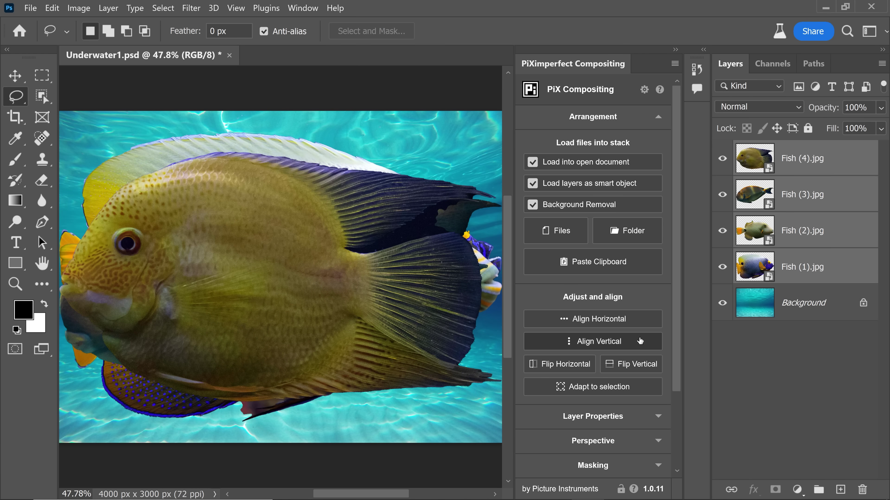
pyautogui.click(638, 322)
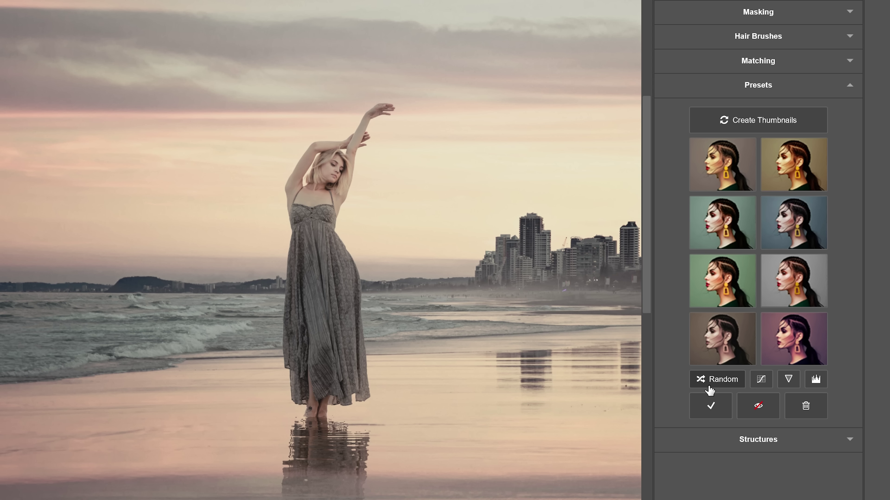
pyautogui.click(709, 385)
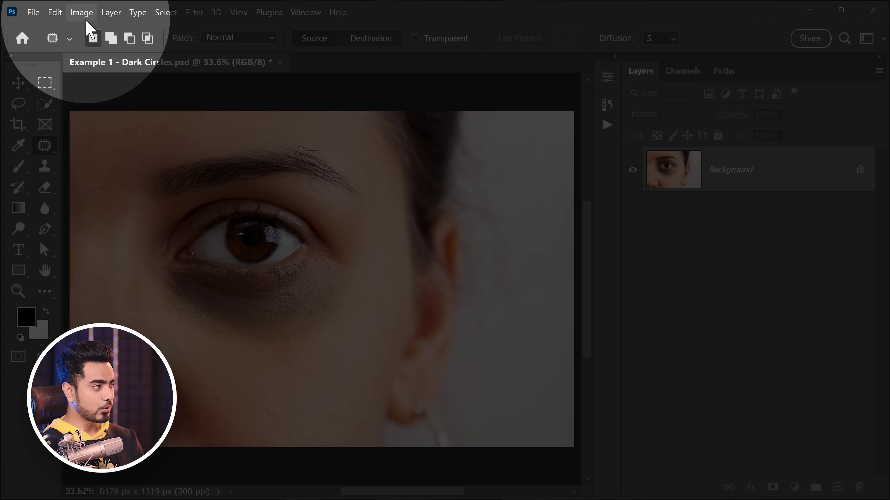
pyautogui.click(81, 12)
pyautogui.moveTo(117, 44)
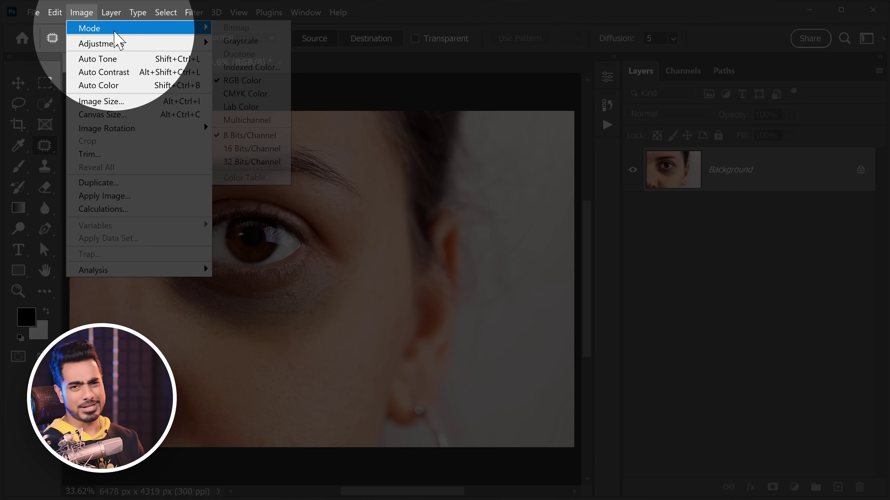
pyautogui.moveTo(175, 28)
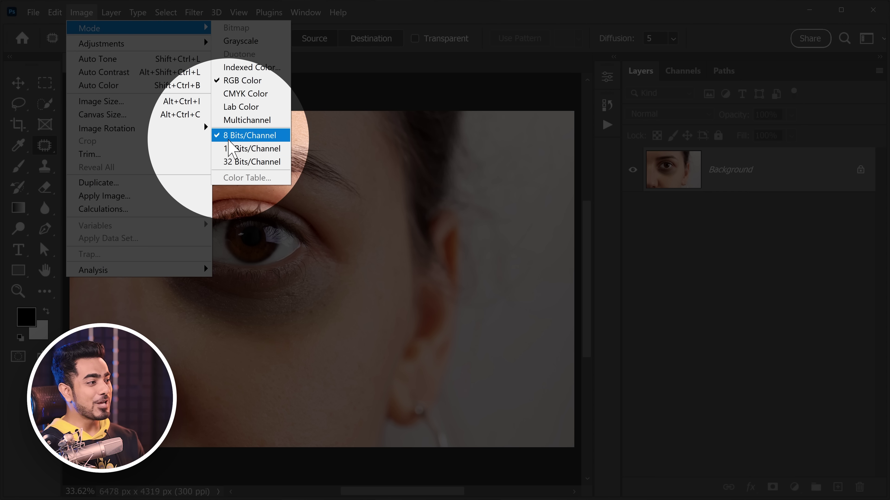
pyautogui.click(363, 85)
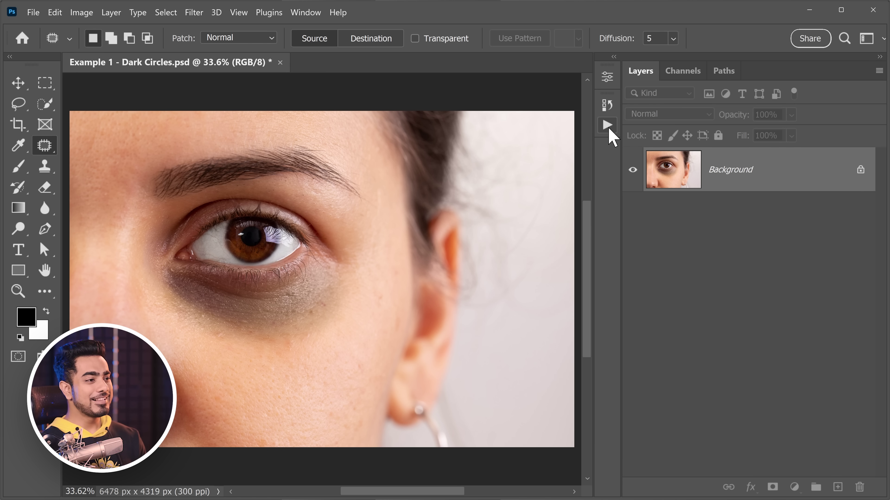
# Open the Actions panel showing the PiX Frequency Separation set with FS 16-bit and FS 8-bit.
pyautogui.click(607, 127)
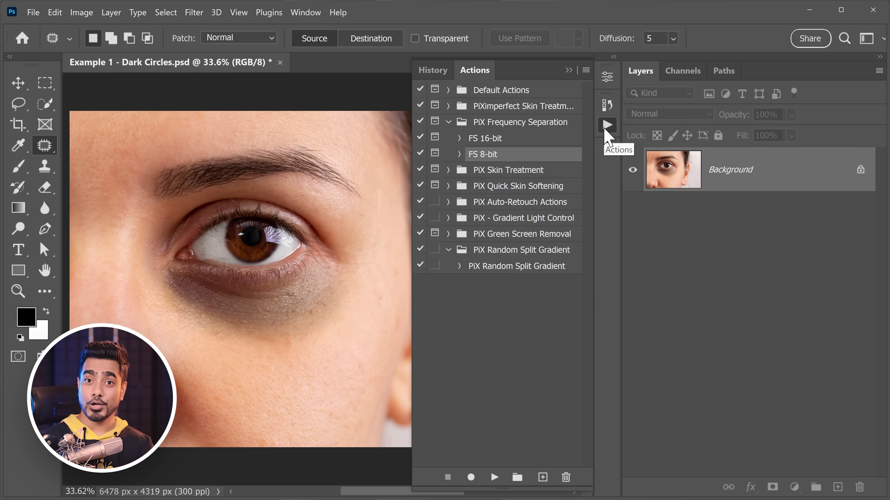
pyautogui.click(586, 71)
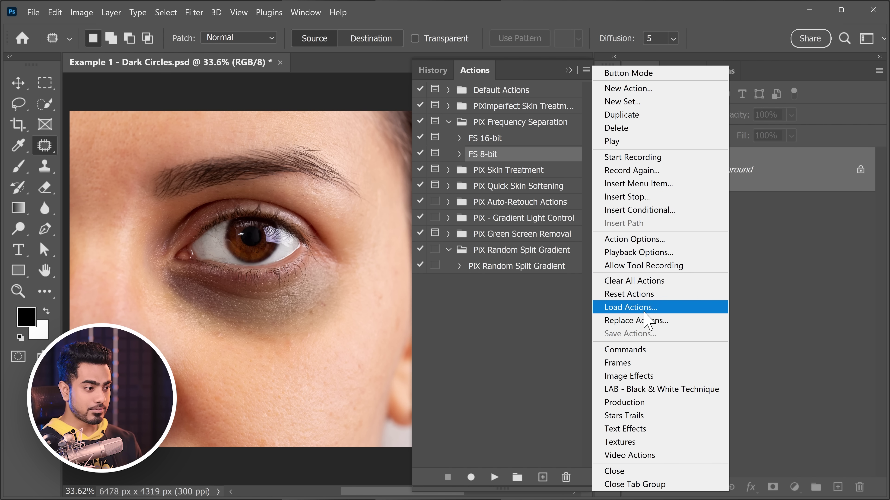
pyautogui.click(497, 215)
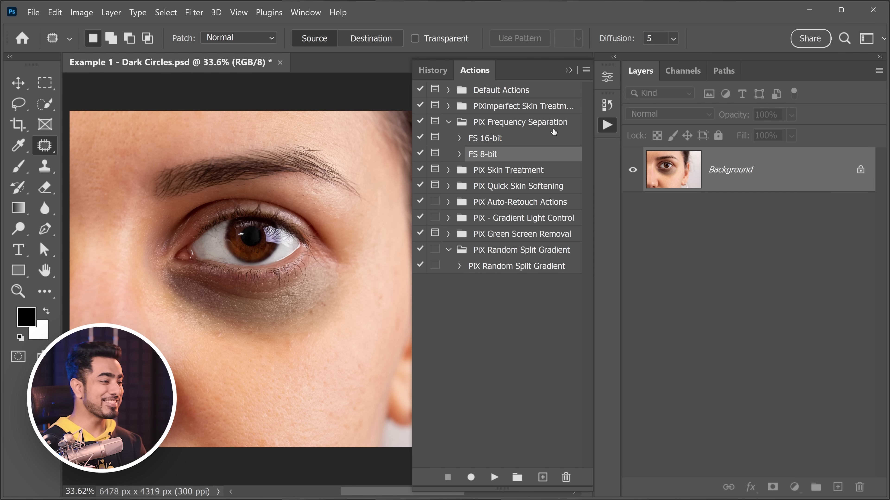
# Run the FS 8-bit action, testing Gaussian Blur radii of 5.2, about 22 and 66.8, then entering 8.
pyautogui.click(494, 480)
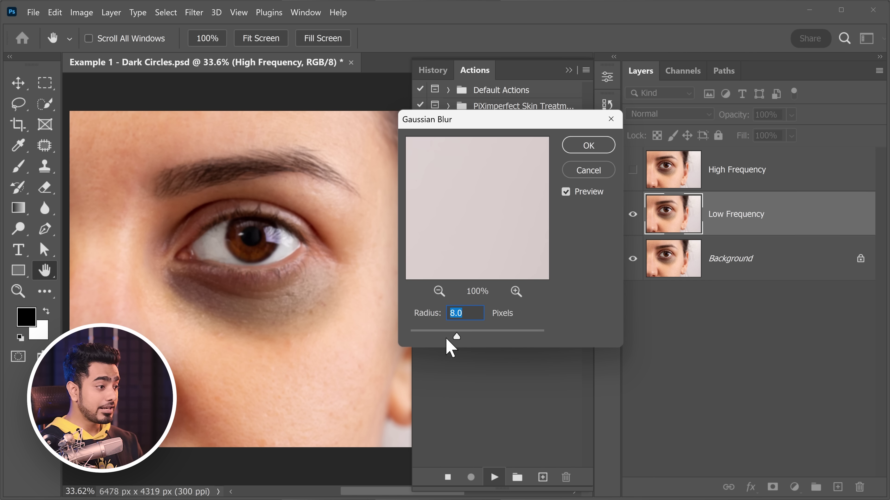
pyautogui.moveTo(455, 337); pyautogui.dragTo(409, 337)
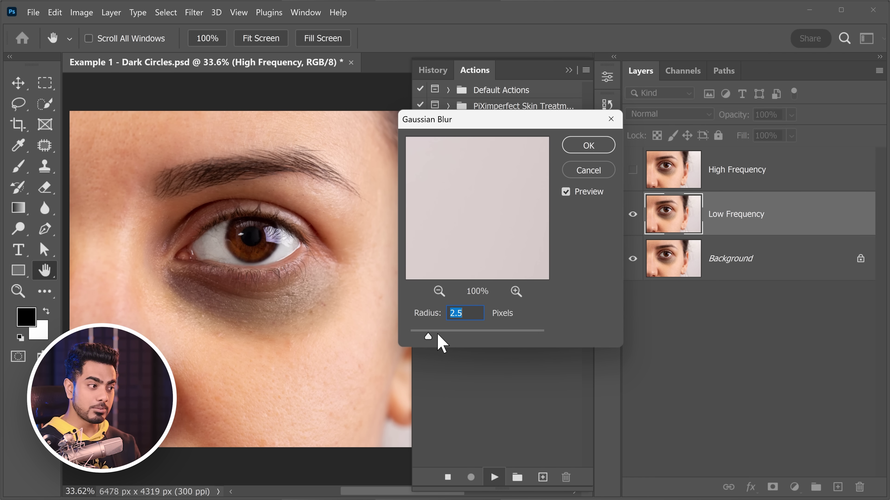
pyautogui.scroll(3, 256, 301)
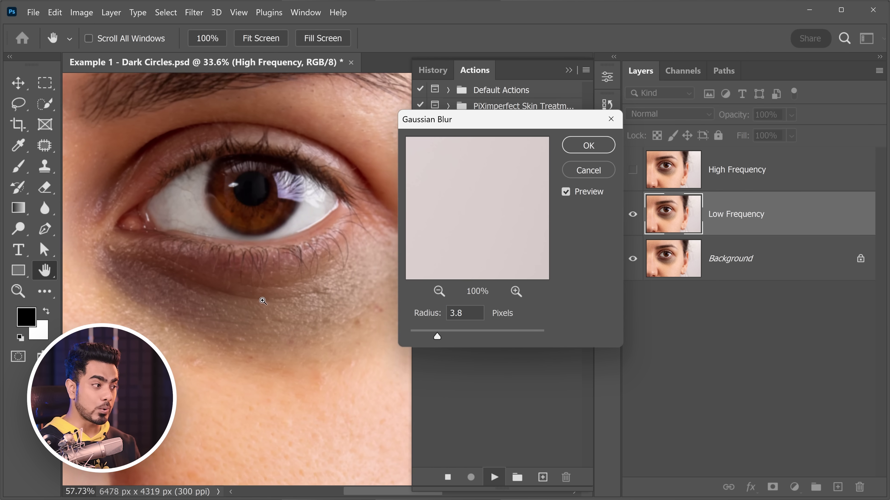
pyautogui.click(448, 335)
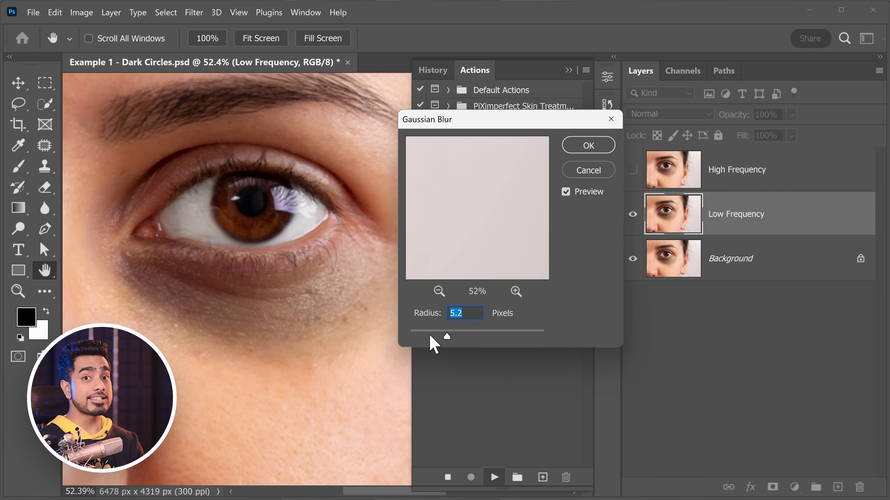
pyautogui.click(452, 335)
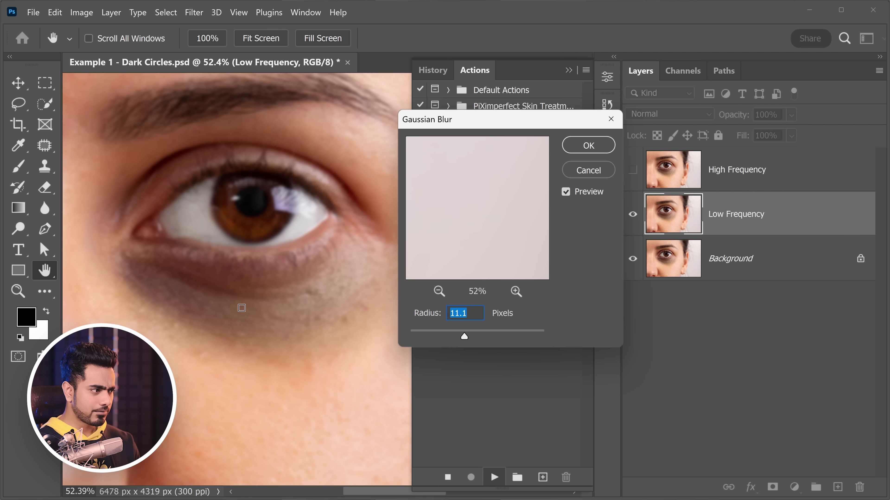
pyautogui.scroll(-2, 245, 312)
pyautogui.moveTo(464, 337); pyautogui.dragTo(469, 338)
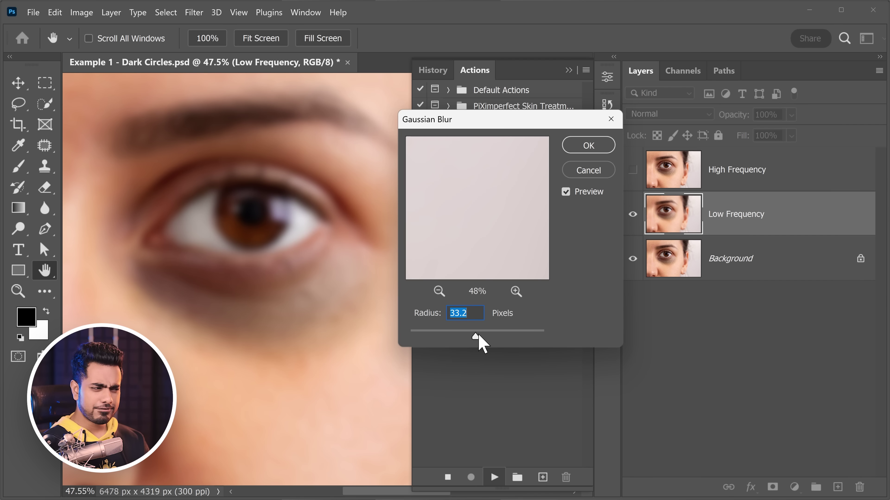
pyautogui.moveTo(479, 335)
pyautogui.mouseDown()
pyautogui.moveTo(490, 335)
pyautogui.moveTo(463, 338)
pyautogui.moveTo(473, 338)
pyautogui.mouseUp()
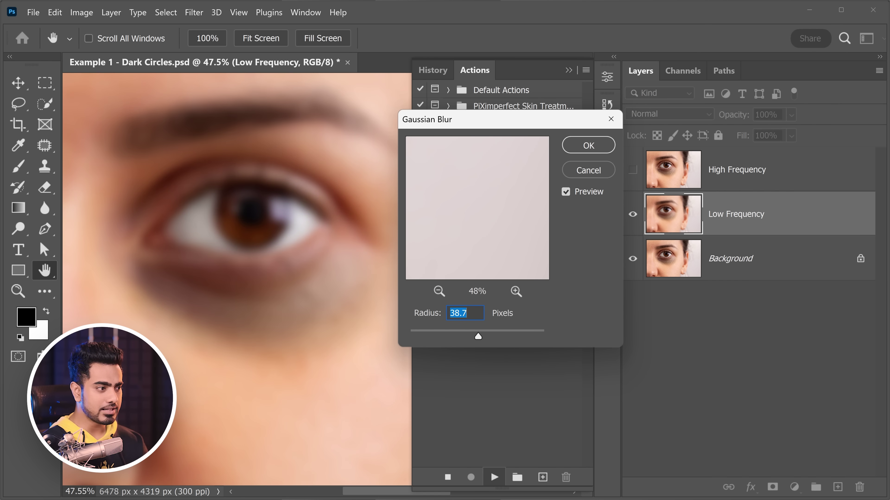
pyautogui.write('8')
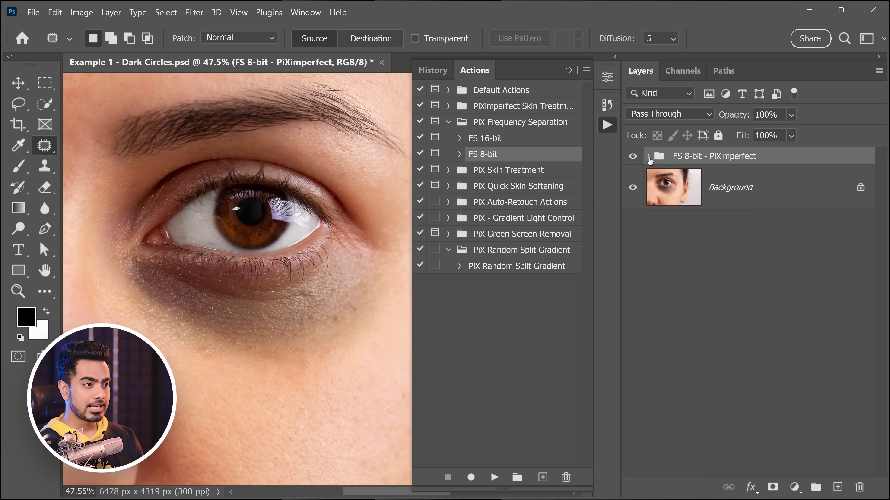
# Compare the Low Frequency, High Frequency and whole FS 8-bit group views by toggling their visibility.
pyautogui.click(648, 156)
pyautogui.click(772, 202)
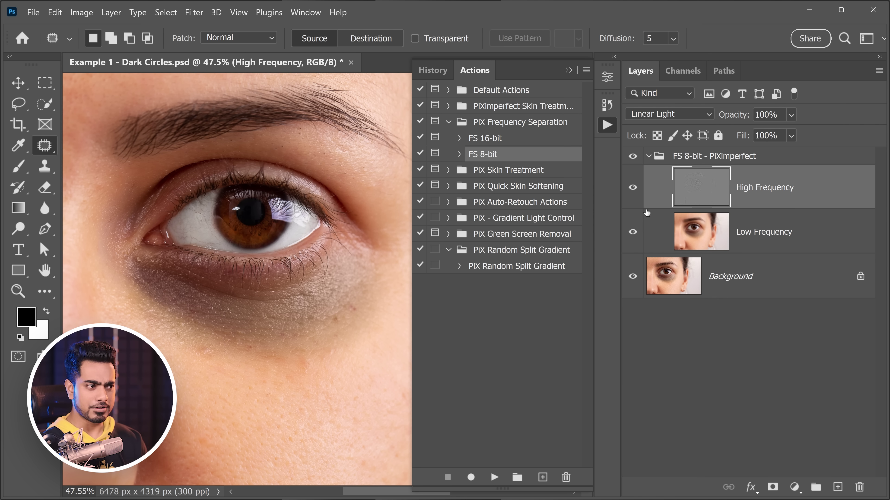
pyautogui.keyDown('alt'); pyautogui.click(633, 232); pyautogui.keyUp('alt')
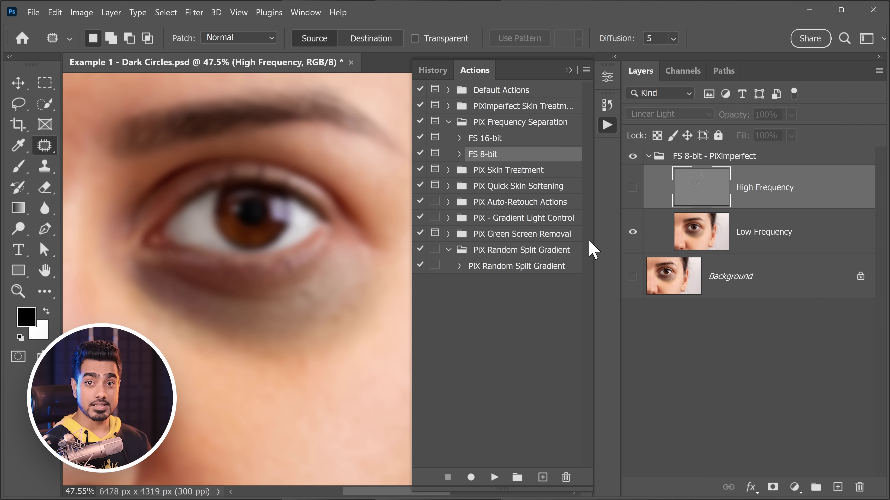
pyautogui.keyDown('alt'); pyautogui.click(632, 189); pyautogui.keyUp('alt')
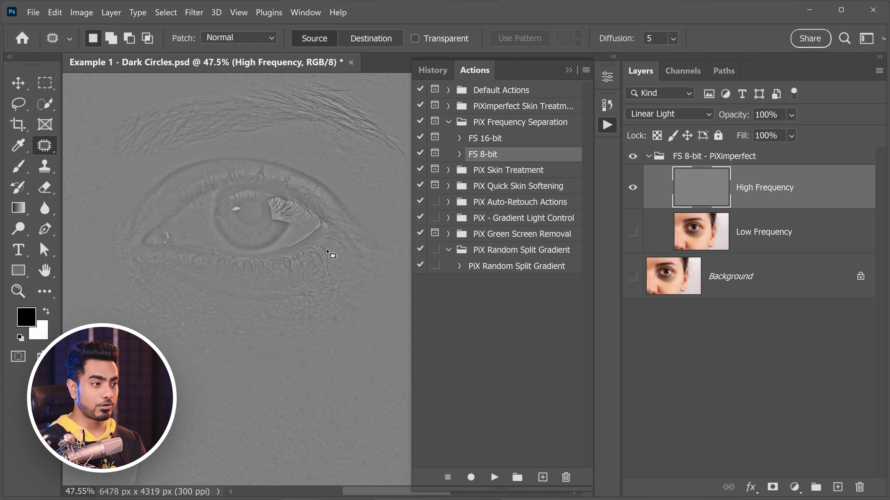
pyautogui.click(633, 233)
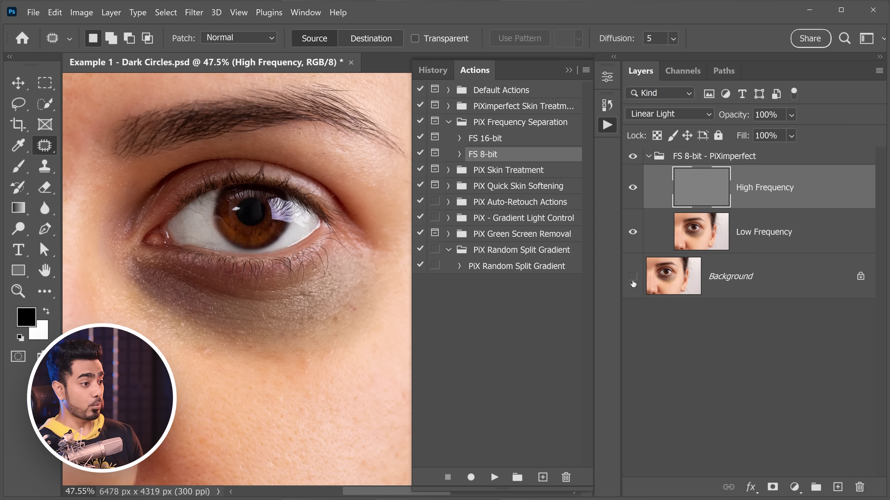
pyautogui.click(648, 156)
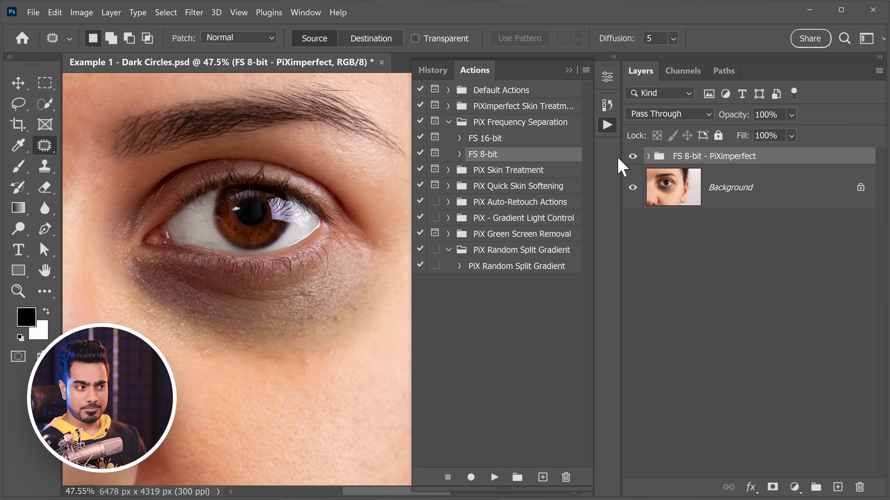
pyautogui.click(632, 157)
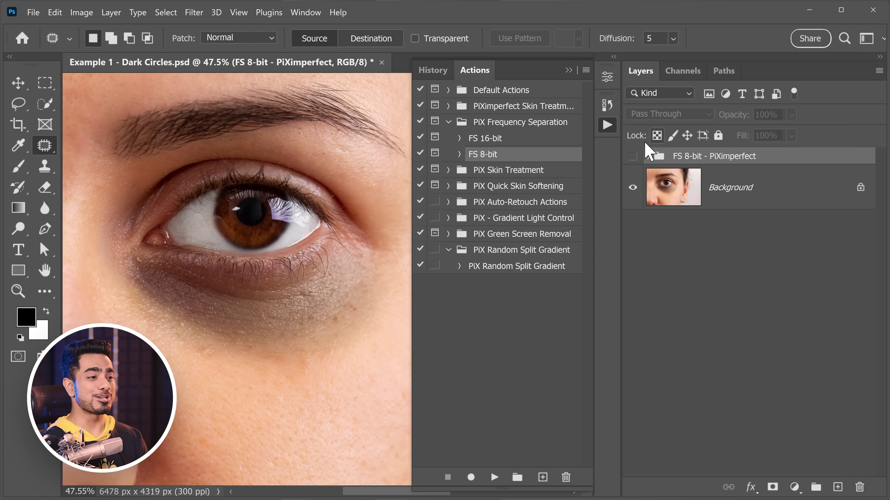
pyautogui.click(632, 157)
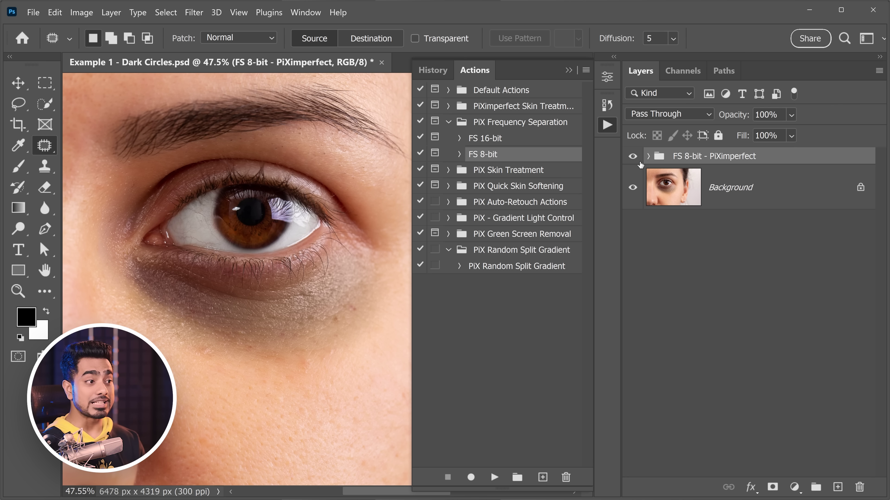
# Hide the High Frequency layer and select the Low Frequency layer.
pyautogui.click(648, 157)
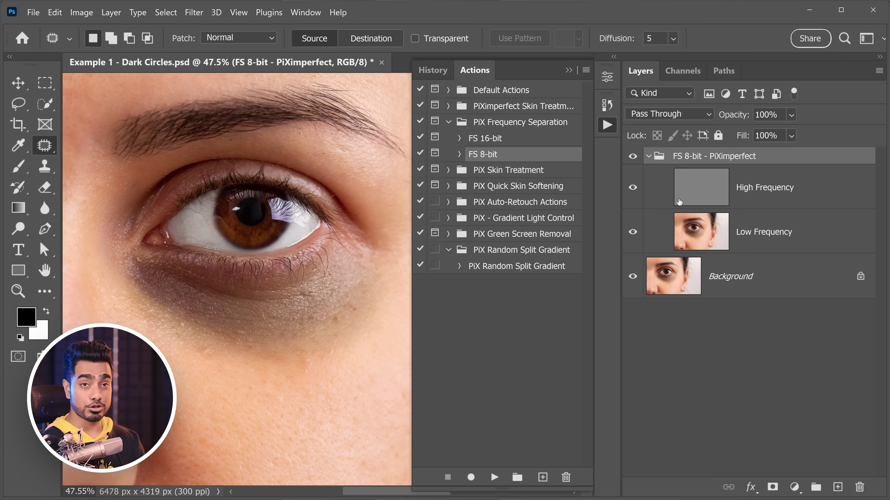
pyautogui.click(702, 200)
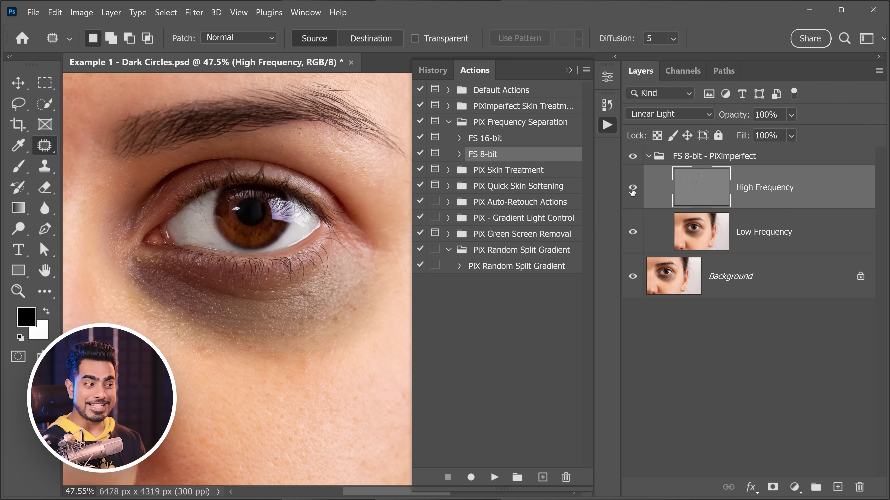
pyautogui.click(633, 190)
pyautogui.click(633, 194)
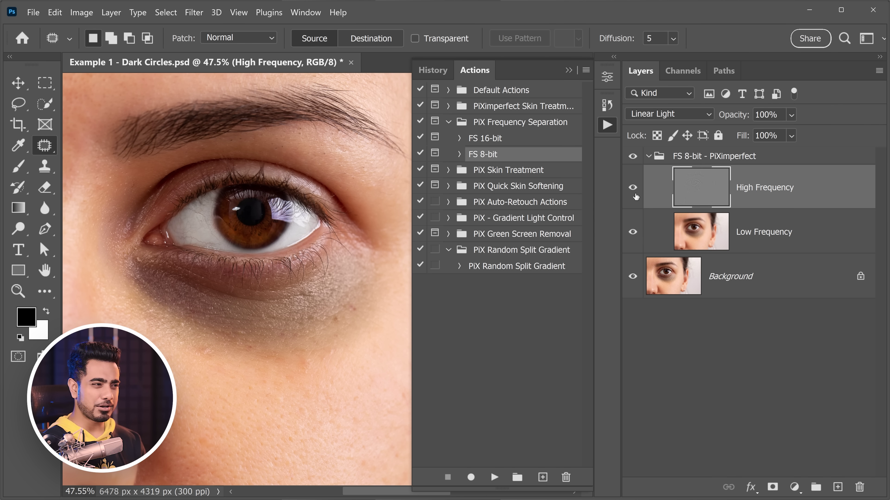
pyautogui.click(633, 192)
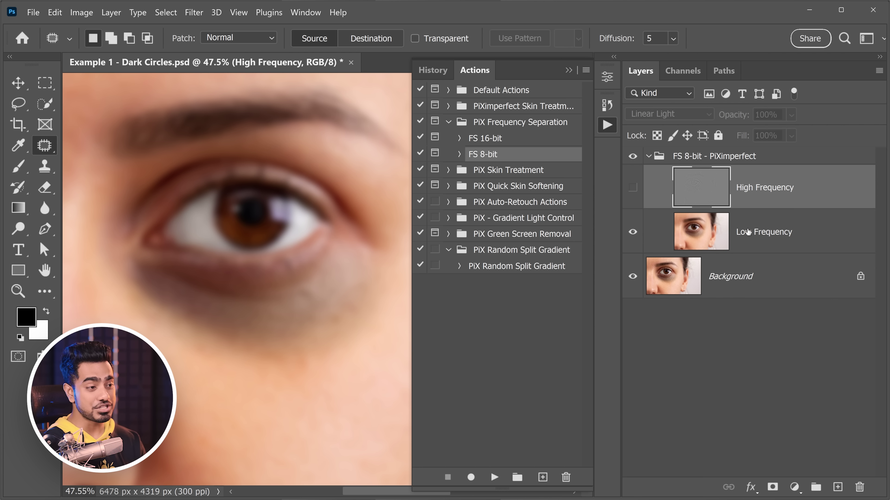
pyautogui.click(717, 242)
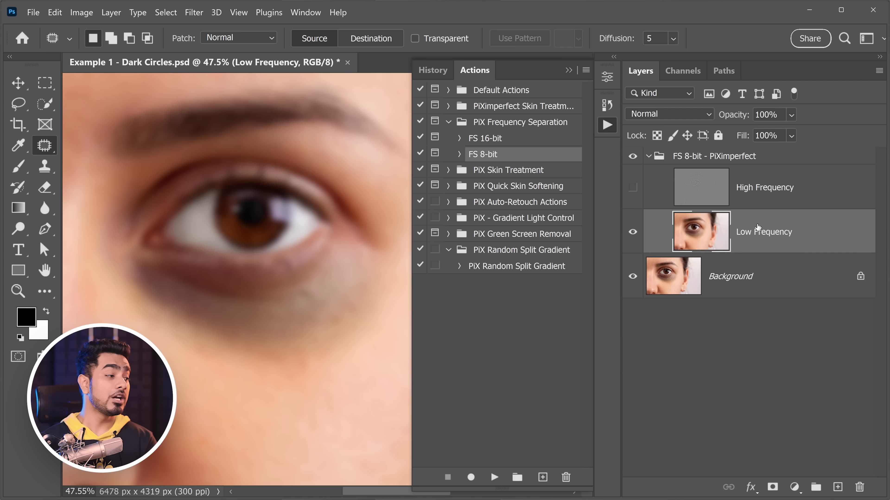
pyautogui.scroll(-3, 325, 241)
pyautogui.scroll(1, 327, 233)
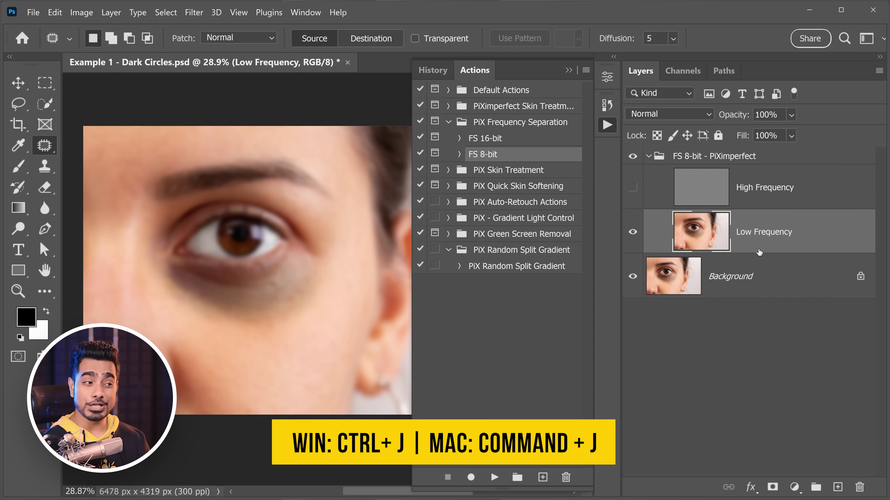
# Duplicate Low Frequency and patch the main under-eye dark circle with clear skin from below.
pyautogui.hotkey('ctrl', 'j')
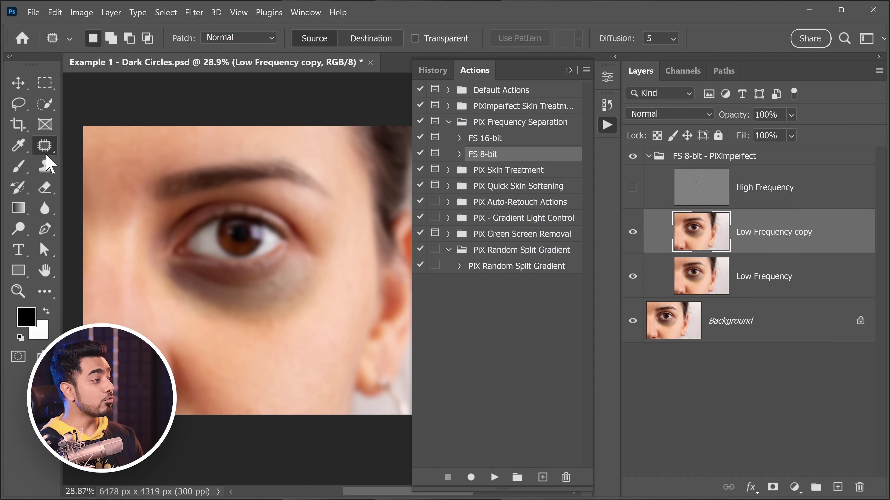
pyautogui.scroll(3, 268, 279)
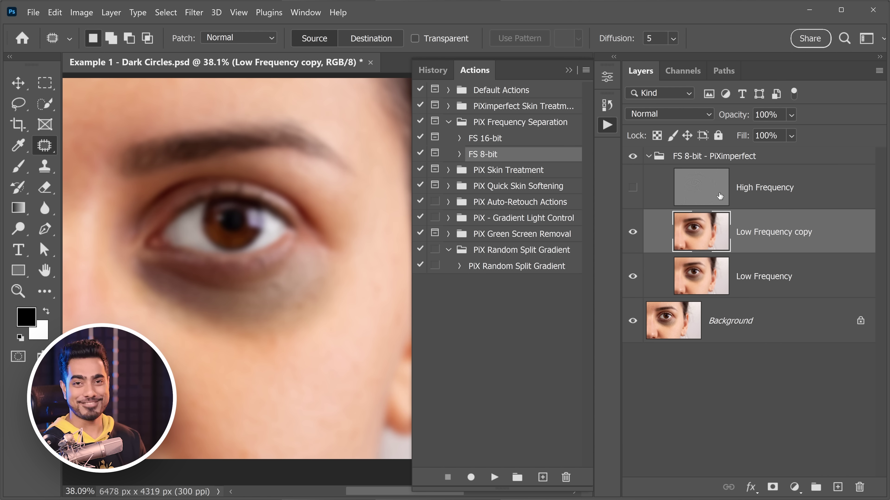
pyautogui.hscroll(-2, 271, 281)
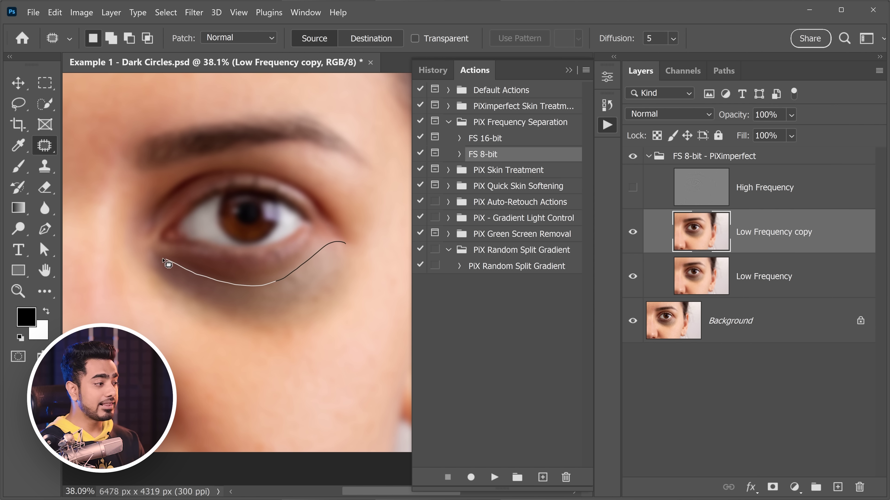
pyautogui.moveTo(156, 282); pyautogui.dragTo(191, 314)
pyautogui.click(342, 259)
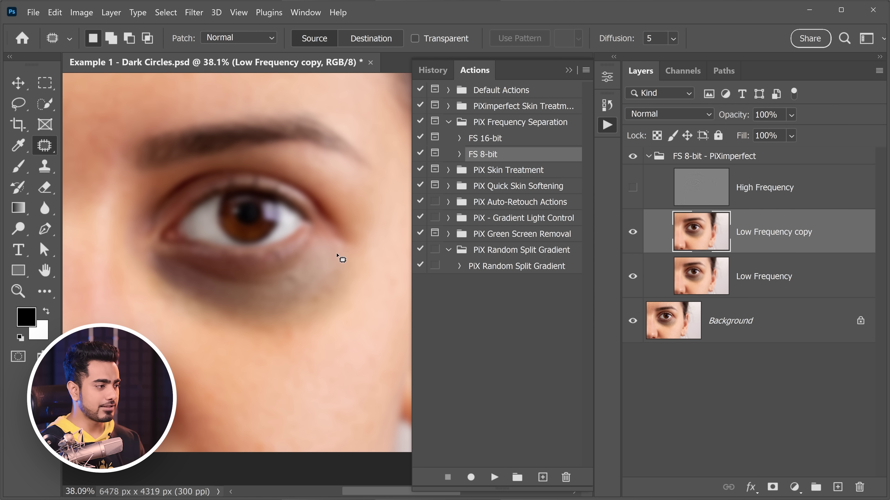
pyautogui.moveTo(295, 269)
pyautogui.mouseDown()
pyautogui.moveTo(259, 285)
pyautogui.moveTo(216, 281)
pyautogui.mouseUp()
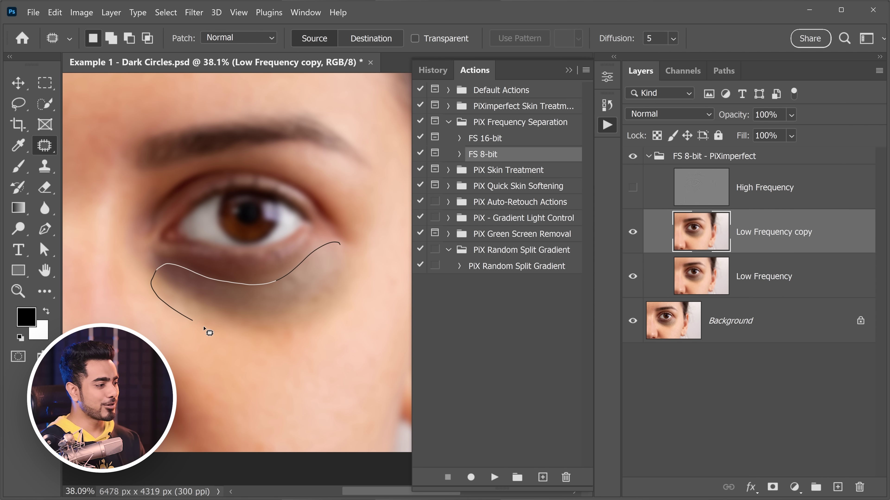
pyautogui.moveTo(350, 268); pyautogui.dragTo(349, 273)
pyautogui.moveTo(294, 288); pyautogui.dragTo(332, 352)
pyautogui.hotkey('ctrl', 'd')
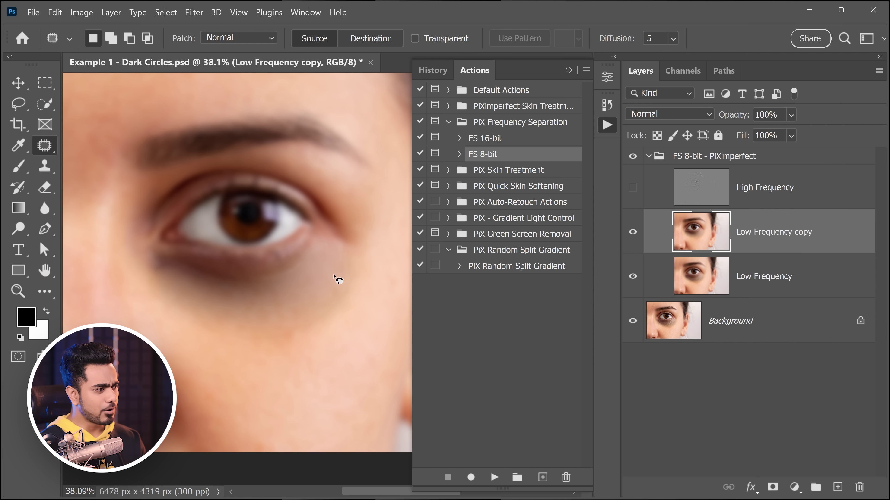
# Patch the remaining dark areas under the eye, including a small spot near the eye corner.
pyautogui.moveTo(342, 272)
pyautogui.mouseDown()
pyautogui.moveTo(260, 341)
pyautogui.moveTo(342, 316)
pyautogui.moveTo(354, 256)
pyautogui.mouseUp()
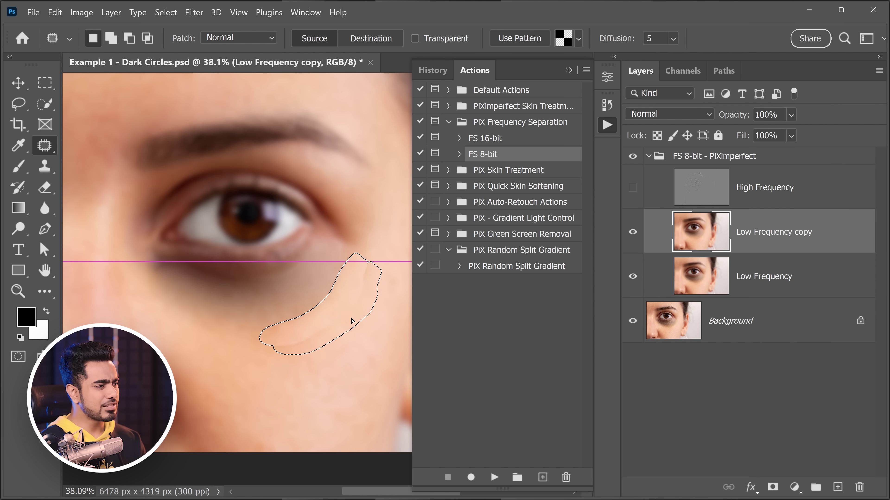
pyautogui.hotkey('ctrl', 'd')
pyautogui.moveTo(165, 267); pyautogui.dragTo(168, 268)
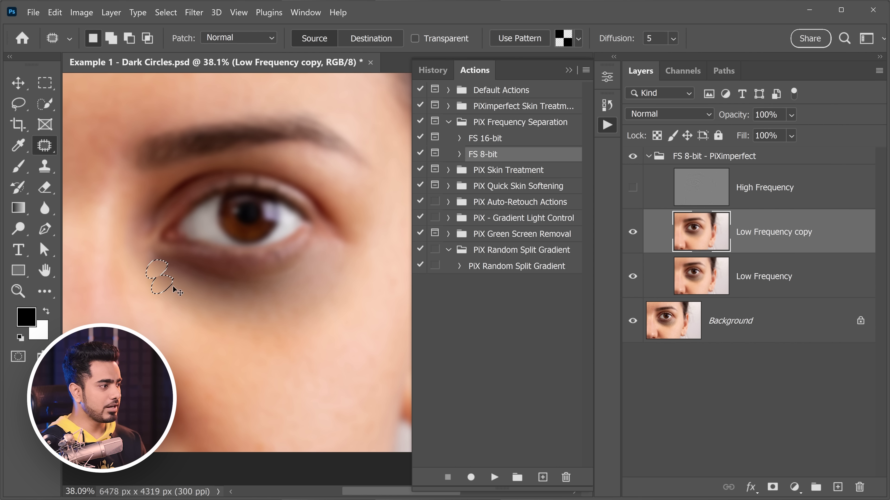
pyautogui.hotkey('ctrl', 'd')
pyautogui.moveTo(314, 249)
pyautogui.mouseDown()
pyautogui.moveTo(269, 271)
pyautogui.moveTo(226, 273)
pyautogui.moveTo(232, 291)
pyautogui.moveTo(273, 287)
pyautogui.moveTo(312, 261)
pyautogui.moveTo(293, 278)
pyautogui.moveTo(297, 284)
pyautogui.moveTo(225, 282)
pyautogui.moveTo(274, 291)
pyautogui.moveTo(277, 304)
pyautogui.moveTo(330, 292)
pyautogui.moveTo(353, 262)
pyautogui.moveTo(357, 295)
pyautogui.mouseUp()
pyautogui.hotkey('ctrl', 'd')
pyautogui.hotkey('ctrl', 'd')
pyautogui.hotkey('ctrl', 'd')
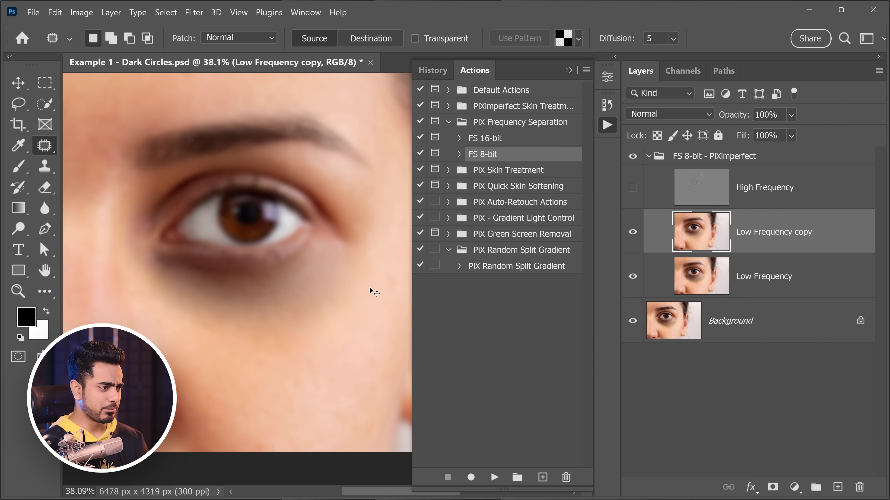
# Add a Soft Light Layer 1 and paint white over the under-eye circle with a 600-pixel soft brush.
pyautogui.click(837, 487)
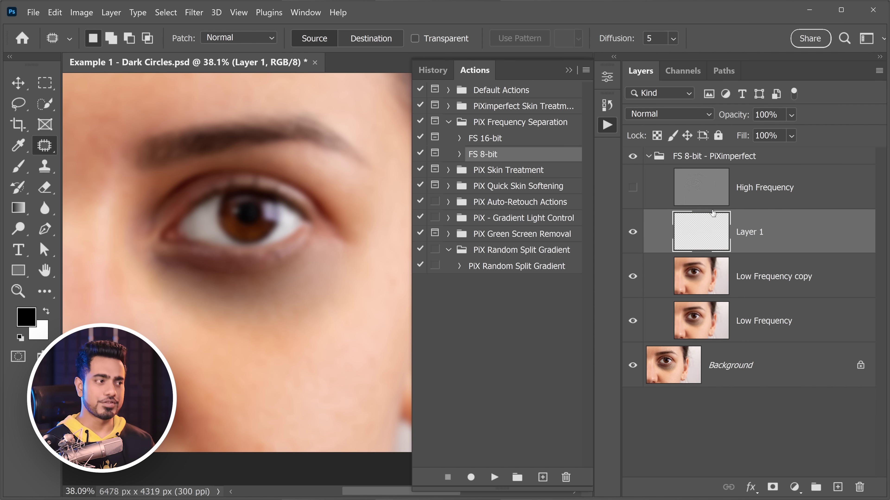
pyautogui.click(669, 114)
pyautogui.click(653, 307)
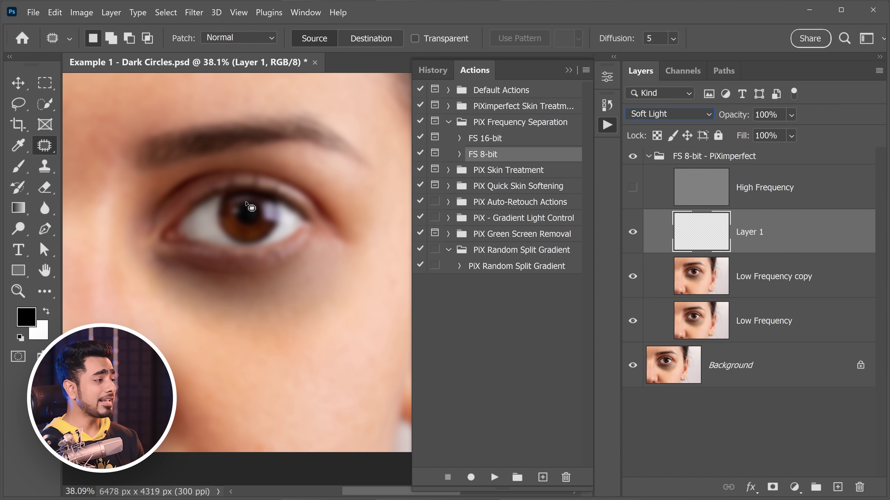
pyautogui.click(18, 167)
pyautogui.click(46, 311)
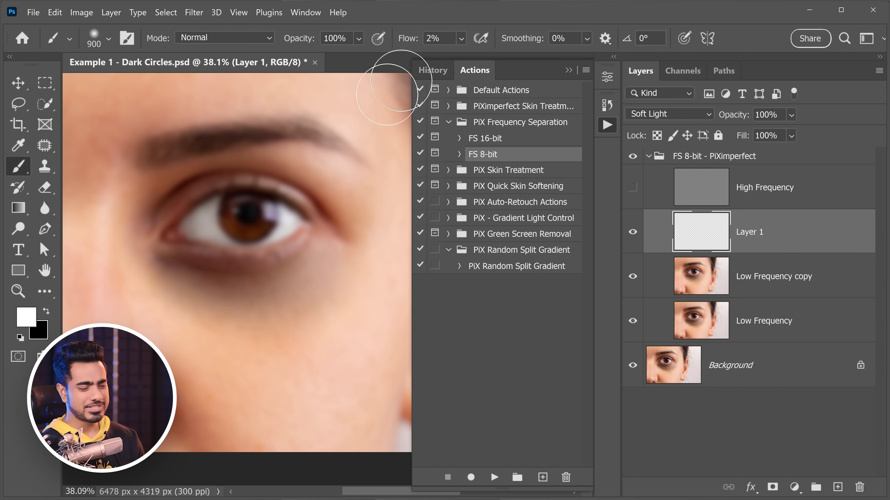
pyautogui.press('[')
pyautogui.press('[')
pyautogui.press('[')
pyautogui.moveTo(184, 288)
pyautogui.mouseDown()
pyautogui.moveTo(247, 288)
pyautogui.moveTo(293, 272)
pyautogui.moveTo(169, 283)
pyautogui.moveTo(308, 264)
pyautogui.moveTo(177, 282)
pyautogui.moveTo(317, 274)
pyautogui.moveTo(282, 302)
pyautogui.moveTo(304, 297)
pyautogui.moveTo(279, 319)
pyautogui.moveTo(328, 272)
pyautogui.moveTo(261, 336)
pyautogui.mouseUp()
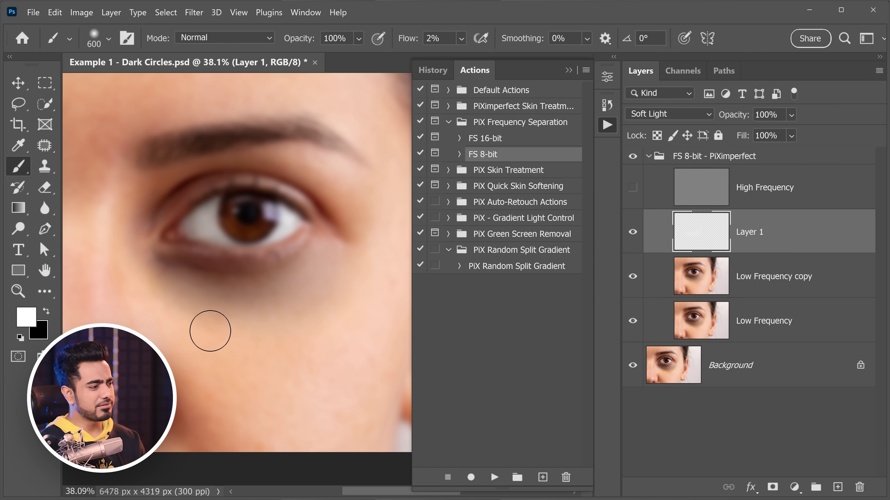
# Show the High Frequency texture again and toggle the retouch group to compare with the original.
pyautogui.scroll(-2, 332, 256)
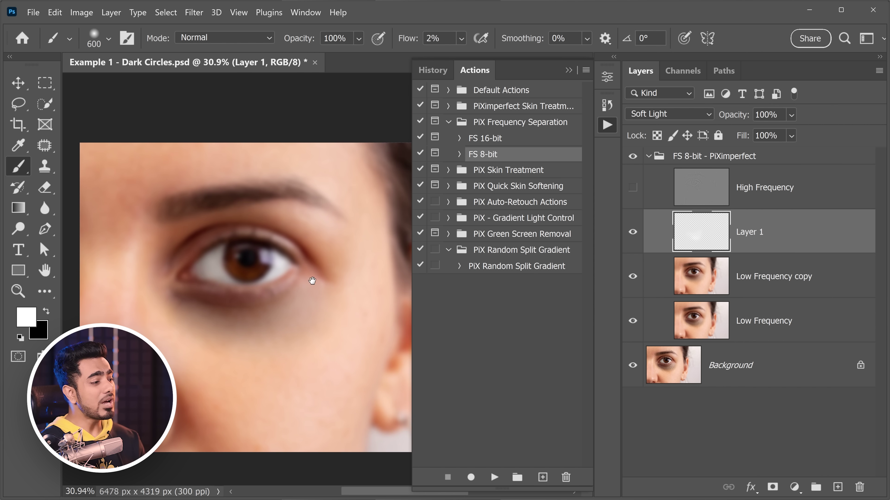
pyautogui.click(632, 188)
pyautogui.scroll(-2, 303, 281)
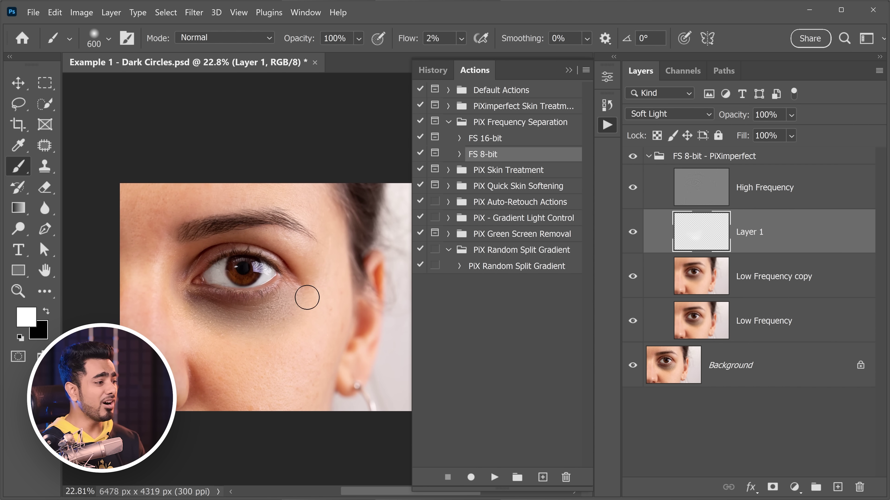
pyautogui.click(632, 156)
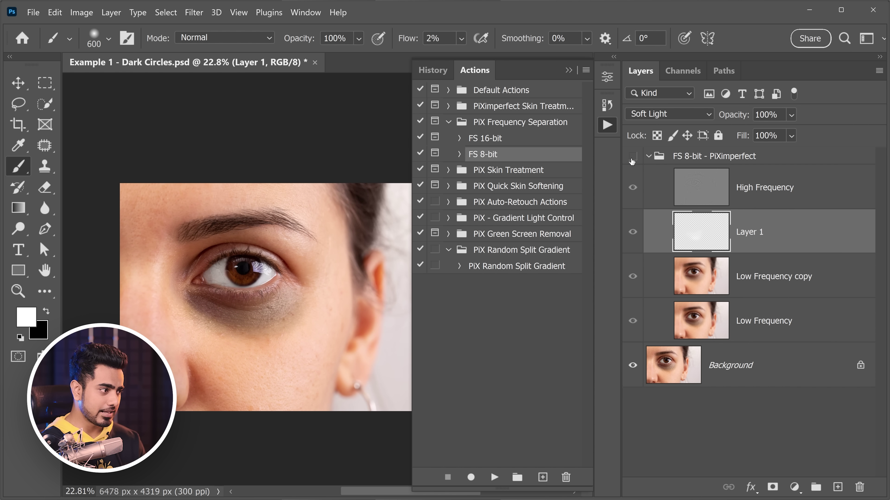
pyautogui.click(633, 157)
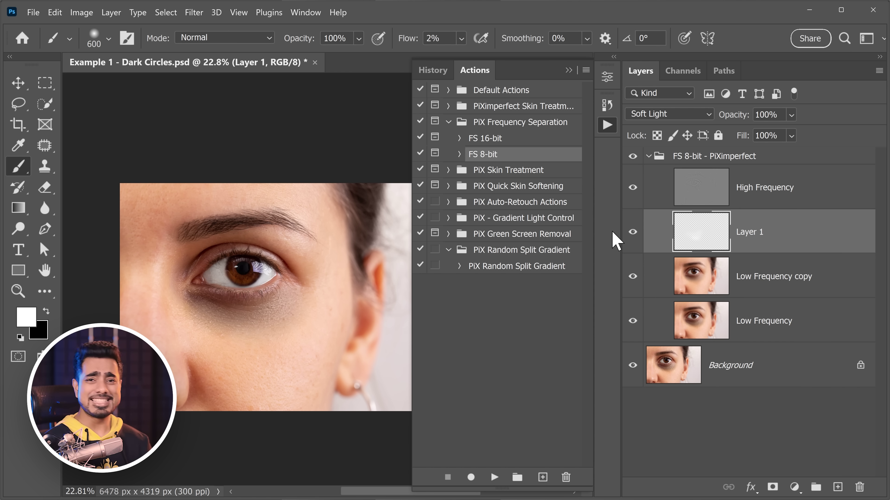
# Delete Layer 1 and Low Frequency copy, then add a new layer named Filler above Low Frequency.
pyautogui.keyDown('ctrl'); pyautogui.click(777, 277); pyautogui.keyUp('ctrl')
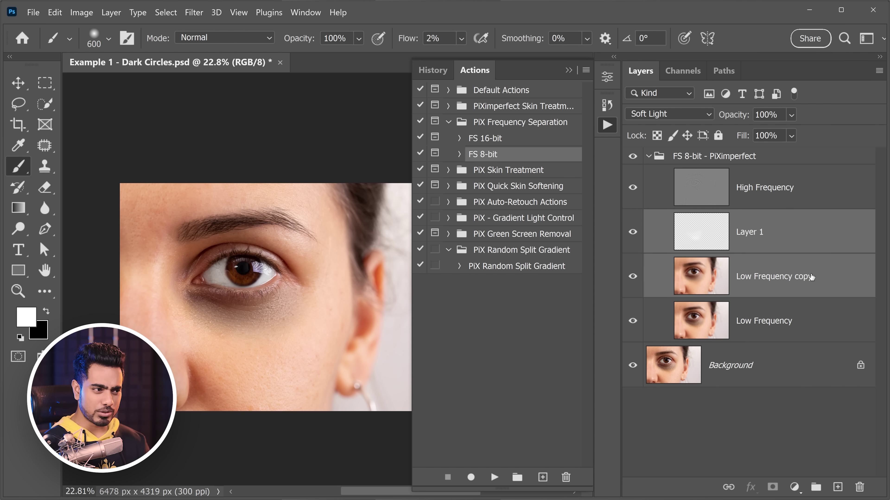
pyautogui.moveTo(809, 277); pyautogui.dragTo(859, 487)
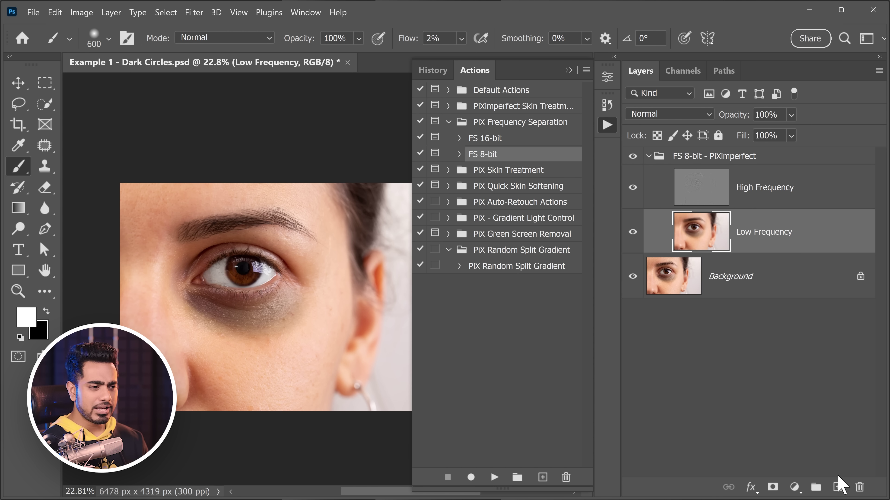
pyautogui.click(838, 487)
pyautogui.doubleClick(747, 238)
pyautogui.write('Filler')
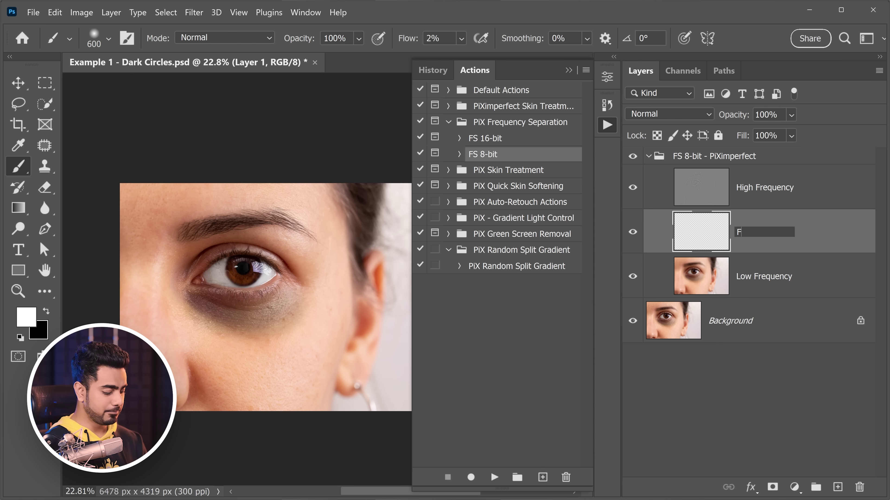
pyautogui.press('Return')
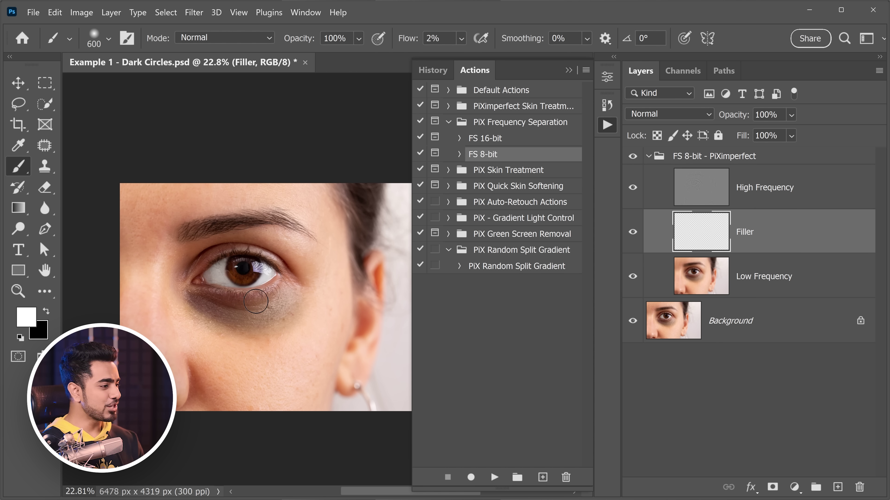
# Hide High Frequency, sample nearby skin tones and brush them over the dark circle.
pyautogui.scroll(3, 260, 304)
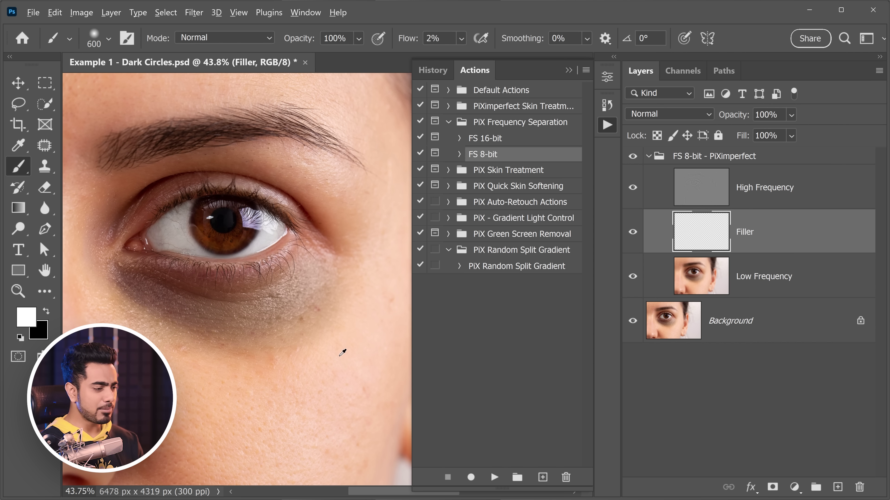
pyautogui.click(633, 188)
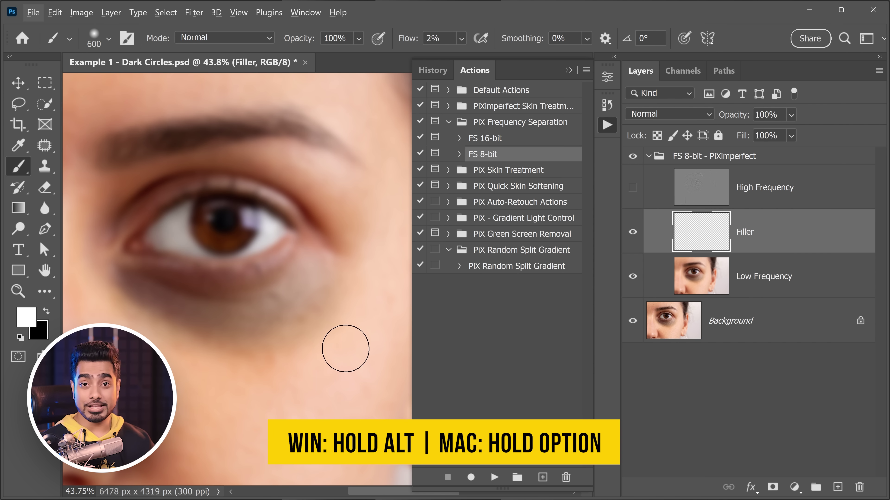
pyautogui.keyDown('alt'); pyautogui.click(363, 320); pyautogui.keyUp('alt')
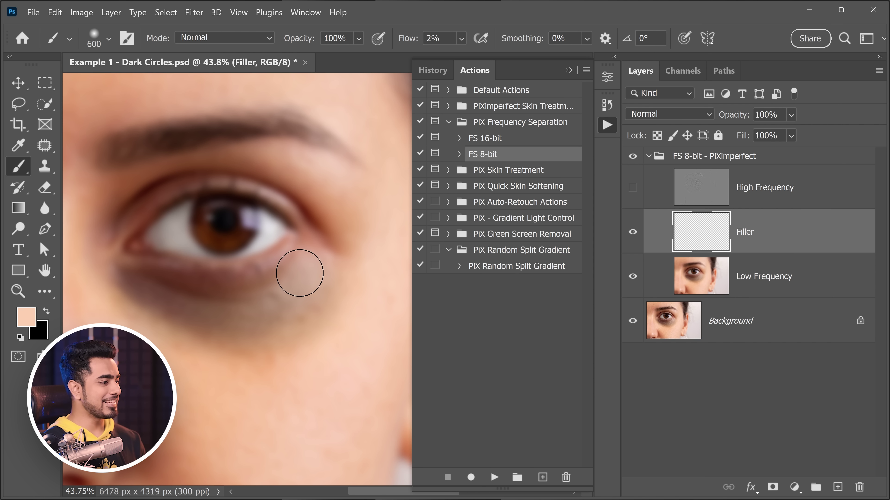
pyautogui.moveTo(303, 297)
pyautogui.mouseDown()
pyautogui.moveTo(272, 316)
pyautogui.moveTo(332, 295)
pyautogui.moveTo(320, 311)
pyautogui.mouseUp()
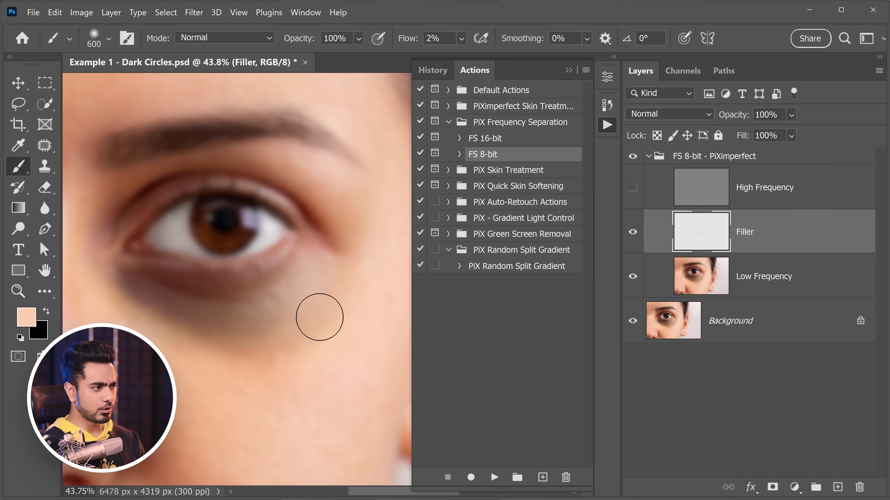
pyautogui.keyDown('alt'); pyautogui.click(345, 316); pyautogui.keyUp('alt')
pyautogui.press('[')
pyautogui.press('[')
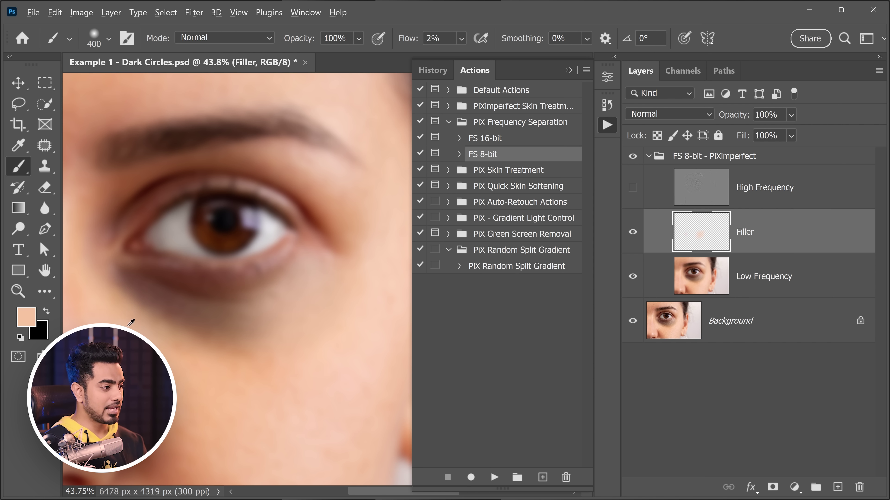
pyautogui.press(']')
pyautogui.press(']')
pyautogui.moveTo(168, 312); pyautogui.dragTo(210, 336)
# Show High Frequency again and paint lighter skin-tone strokes across the dark circle.
pyautogui.click(632, 188)
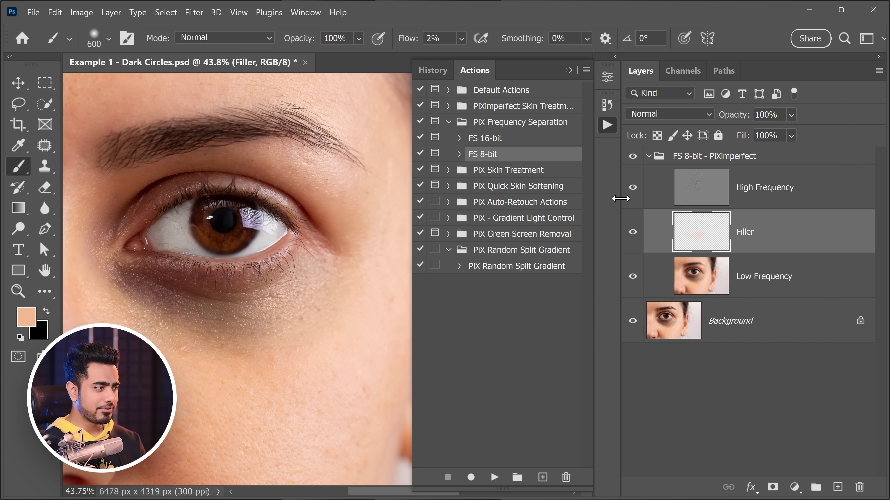
pyautogui.press(']')
pyautogui.moveTo(233, 346)
pyautogui.mouseDown()
pyautogui.moveTo(139, 324)
pyautogui.moveTo(115, 279)
pyautogui.mouseUp()
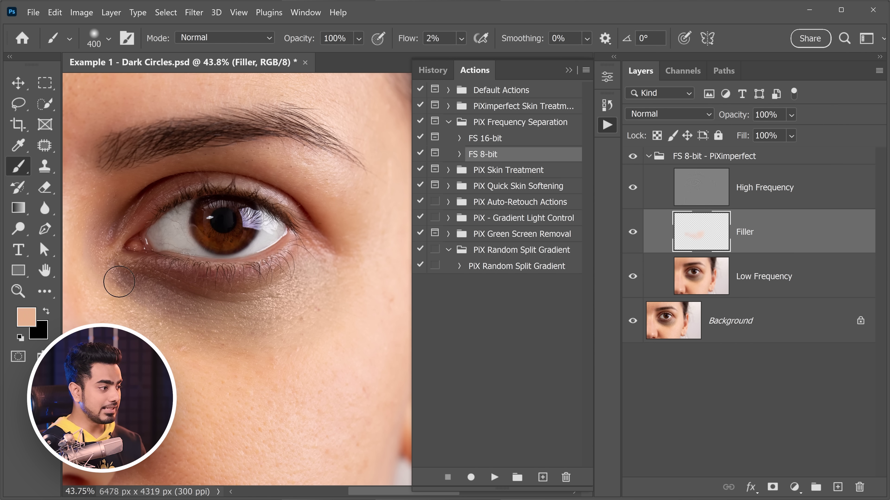
pyautogui.keyDown('alt'); pyautogui.click(179, 317); pyautogui.keyUp('alt')
pyautogui.moveTo(179, 318); pyautogui.dragTo(209, 318)
# Sample tan, reddish-brown and peach skin tones, resizing the brush for detail near the lashes.
pyautogui.press('[')
pyautogui.press('[')
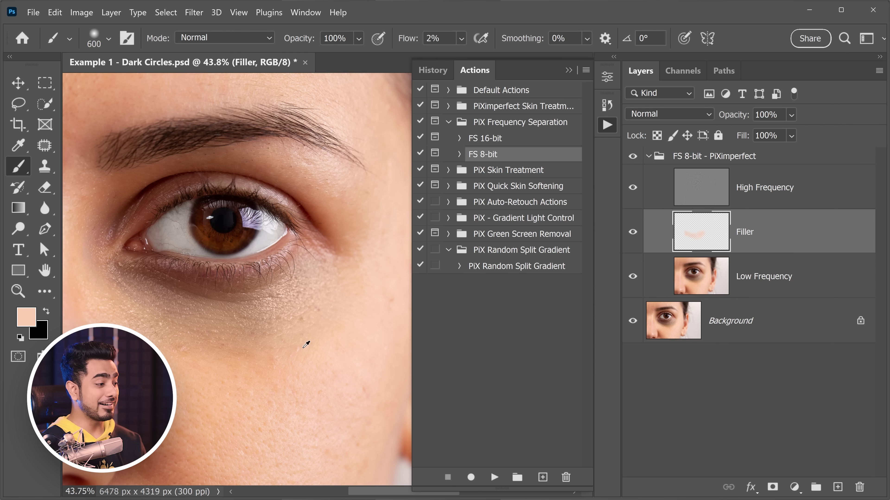
pyautogui.keyDown('alt'); pyautogui.click(169, 348); pyautogui.keyUp('alt')
pyautogui.press(']')
pyautogui.press(']')
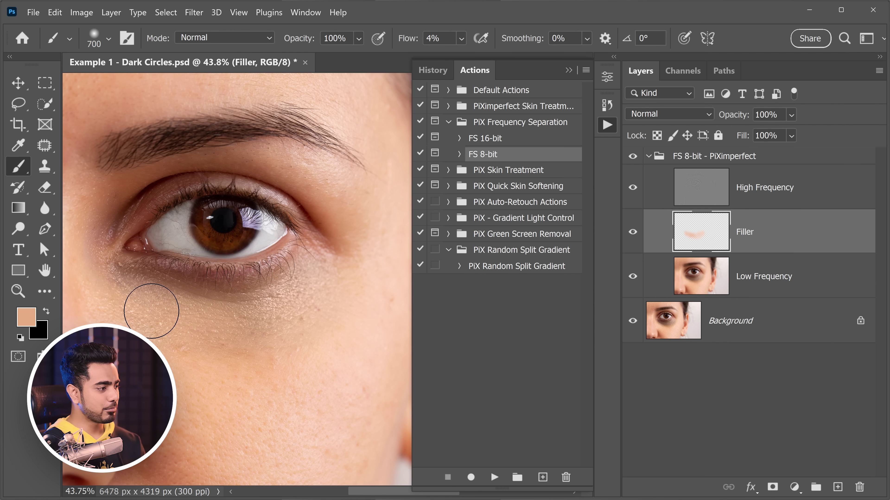
pyautogui.keyDown('alt'); pyautogui.click(297, 352); pyautogui.keyUp('alt')
pyautogui.press('[')
pyautogui.press('[')
pyautogui.press('[')
pyautogui.keyDown('alt'); pyautogui.click(218, 278); pyautogui.keyUp('alt')
pyautogui.press('[')
pyautogui.press('[')
pyautogui.press('[')
pyautogui.press('[')
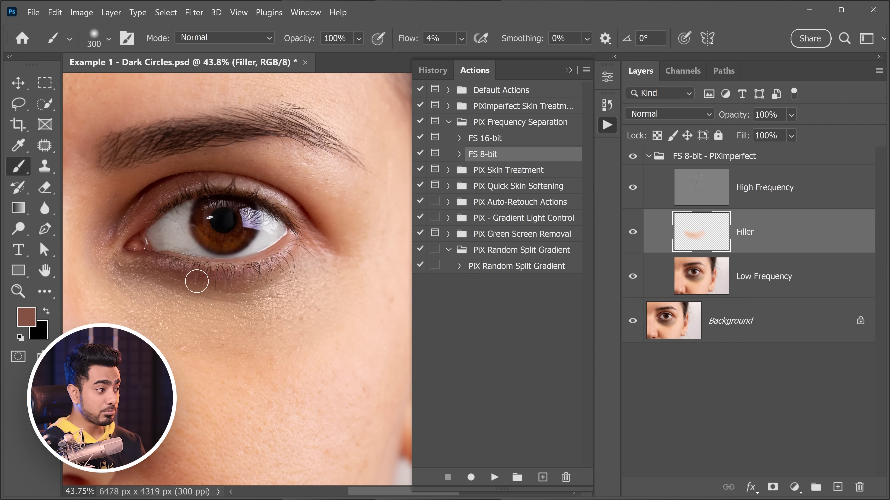
pyautogui.keyDown('alt'); pyautogui.click(242, 296); pyautogui.keyUp('alt')
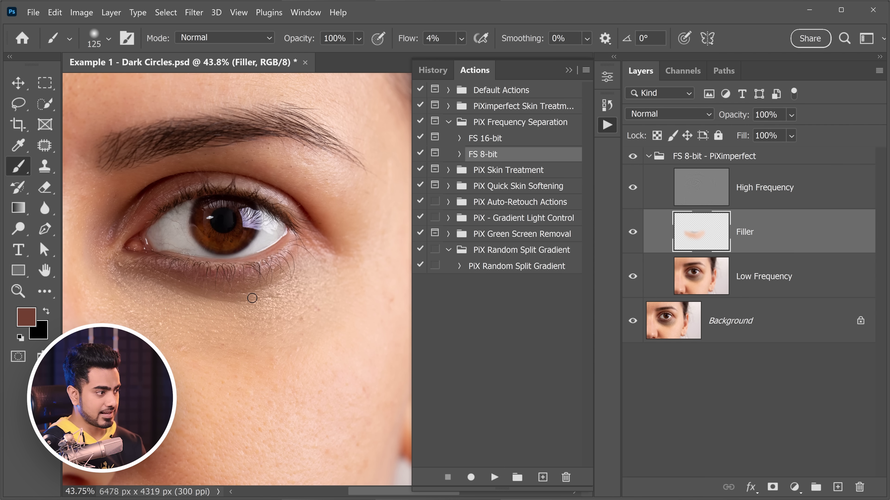
pyautogui.keyDown('alt'); pyautogui.click(175, 283); pyautogui.keyUp('alt')
pyautogui.press(']')
pyautogui.press(']')
pyautogui.press(']')
pyautogui.press(']')
pyautogui.press(']')
pyautogui.press(']')
pyautogui.press(']')
pyautogui.press(']')
pyautogui.keyDown('alt'); pyautogui.click(148, 322); pyautogui.keyUp('alt')
pyautogui.keyDown('alt'); pyautogui.click(121, 282); pyautogui.keyUp('alt')
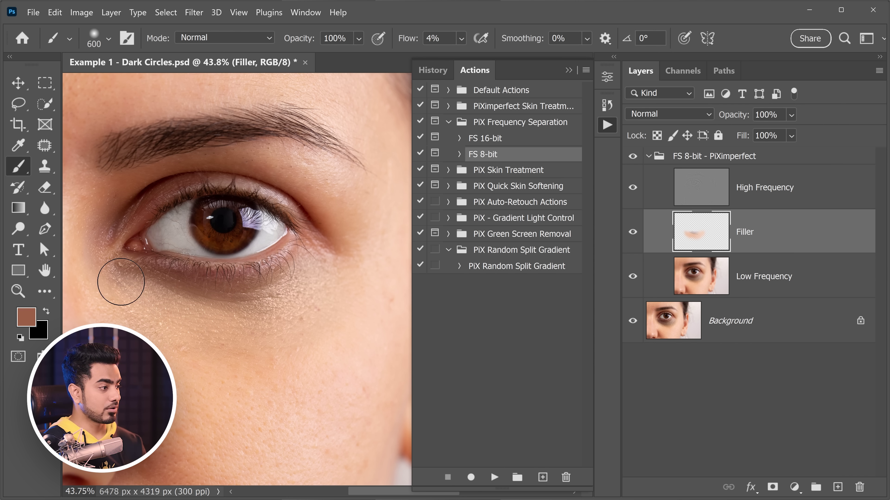
pyautogui.keyDown('alt'); pyautogui.click(164, 310); pyautogui.keyUp('alt')
pyautogui.keyDown('alt'); pyautogui.click(187, 350); pyautogui.keyUp('alt')
# Keep resampling dark brown and peach tones below the eye while adjusting brush size.
pyautogui.scroll(-3, 255, 317)
pyautogui.press('[')
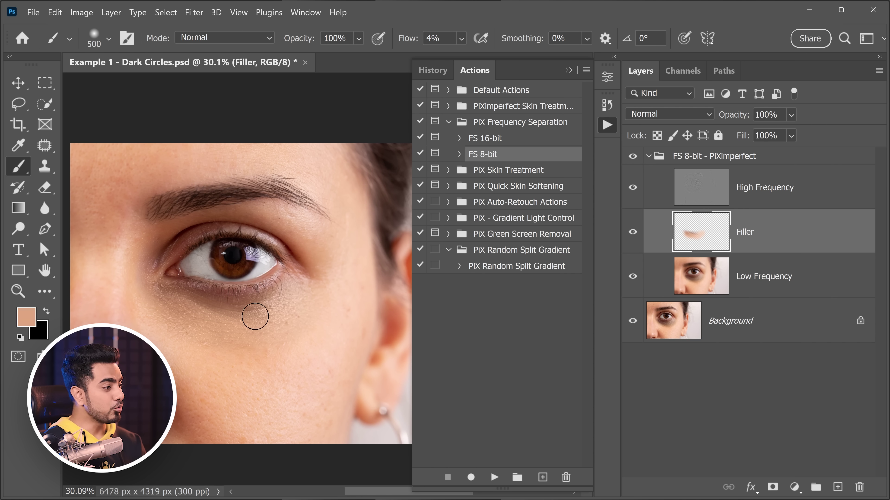
pyautogui.keyDown('alt'); pyautogui.click(255, 316); pyautogui.keyUp('alt')
pyautogui.keyDown('alt'); pyautogui.click(214, 326); pyautogui.keyUp('alt')
pyautogui.press(']')
pyautogui.press(']')
pyautogui.press(']')
pyautogui.keyDown('alt'); pyautogui.click(177, 315); pyautogui.keyUp('alt')
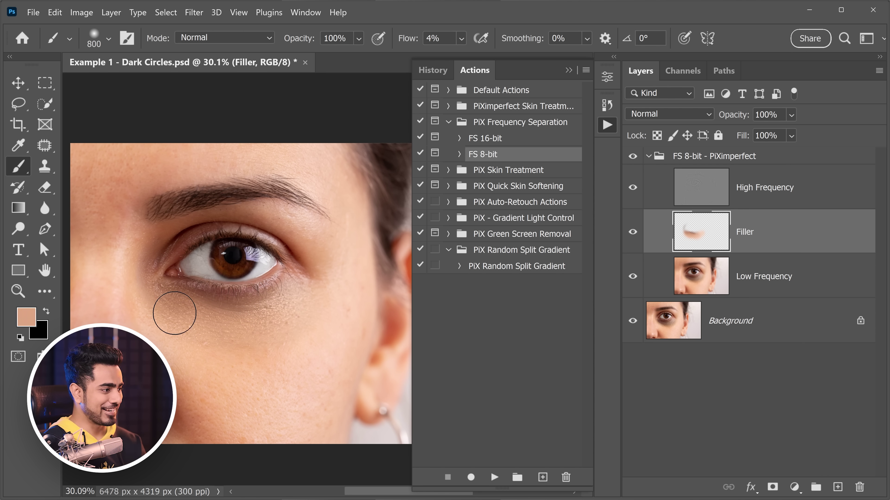
pyautogui.press('[')
pyautogui.press('[')
pyautogui.press('[')
pyautogui.press('[')
pyautogui.scroll(-4, 266, 288)
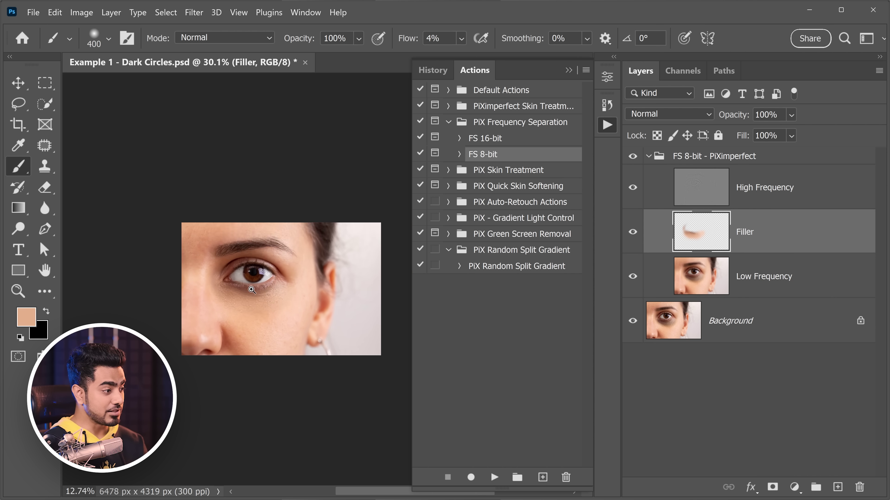
pyautogui.keyDown('alt'); pyautogui.click(236, 283); pyautogui.keyUp('alt')
pyautogui.keyDown('alt'); pyautogui.click(238, 284); pyautogui.keyUp('alt')
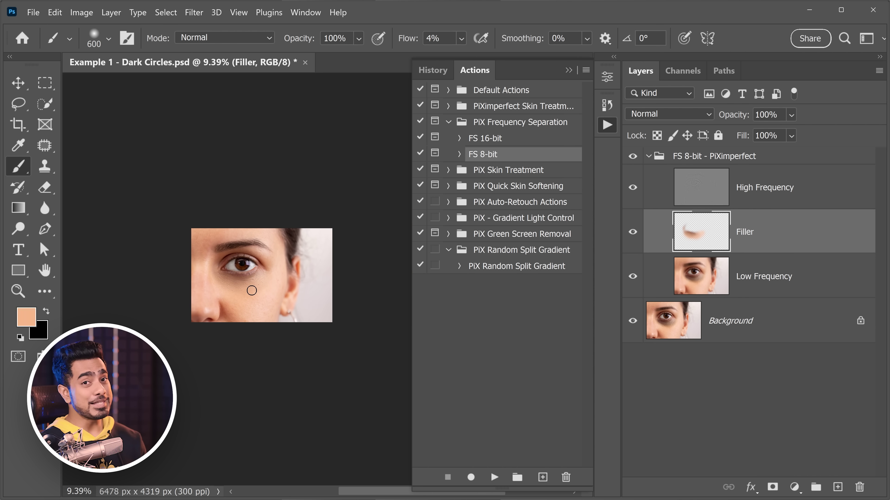
pyautogui.press(']')
pyautogui.press(']')
pyautogui.scroll(4, 239, 279)
pyautogui.keyDown('alt'); pyautogui.click(322, 282); pyautogui.keyUp('alt')
pyautogui.press(']')
pyautogui.press(']')
pyautogui.scroll(-3, 317, 270)
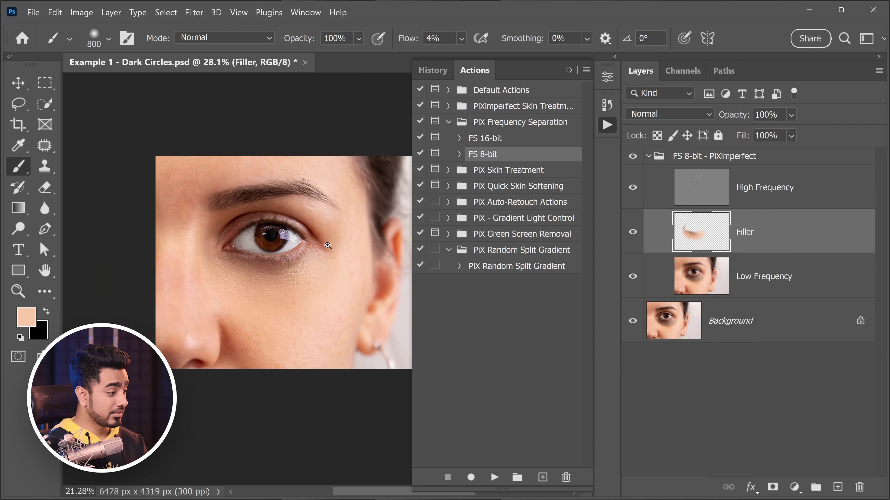
pyautogui.scroll(3, 269, 266)
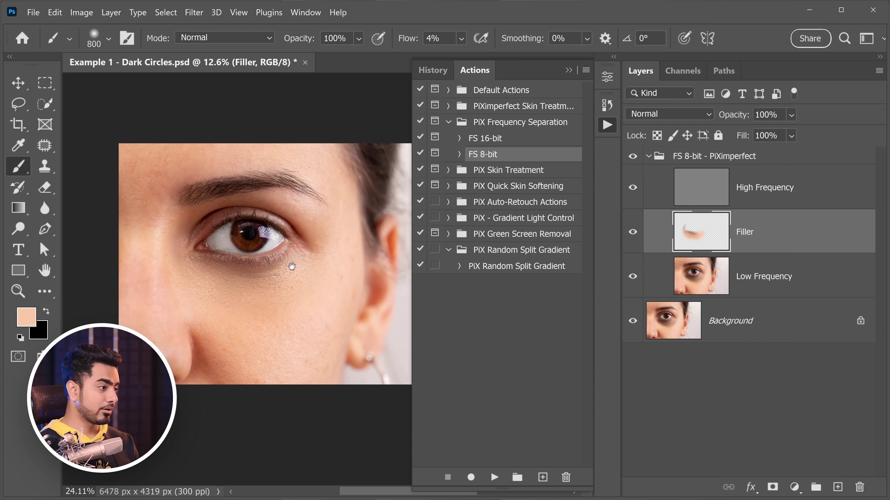
pyautogui.keyDown('alt'); pyautogui.click(252, 301); pyautogui.keyUp('alt')
# Zoom in on the eye and toggle the retouch group repeatedly to compare with the original.
pyautogui.hotkey('ctrl', '+')
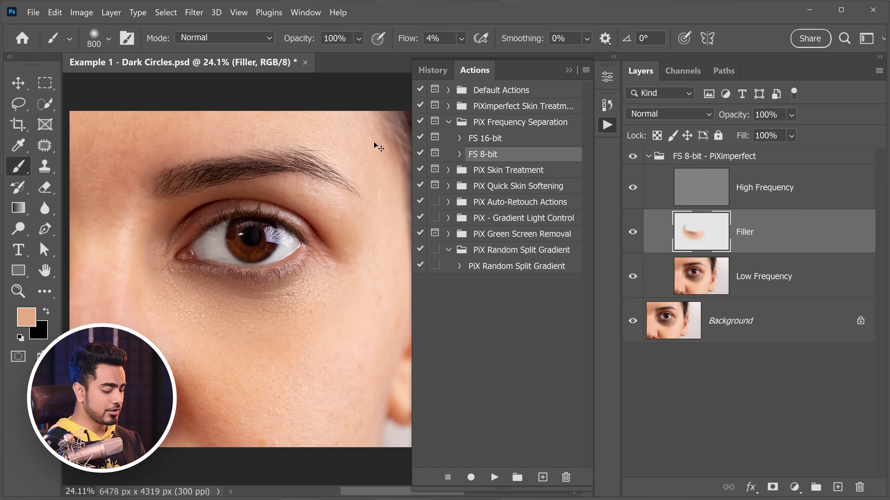
pyautogui.click(632, 156)
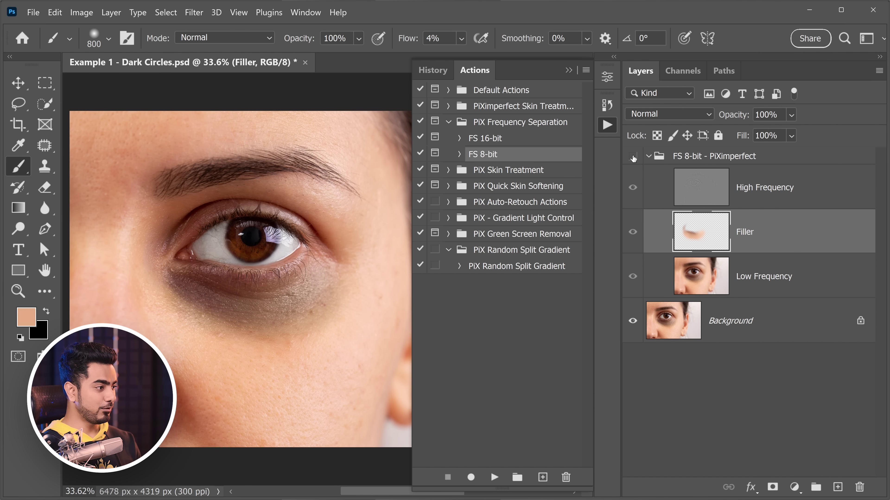
pyautogui.click(632, 156)
pyautogui.click(632, 157)
pyautogui.click(632, 156)
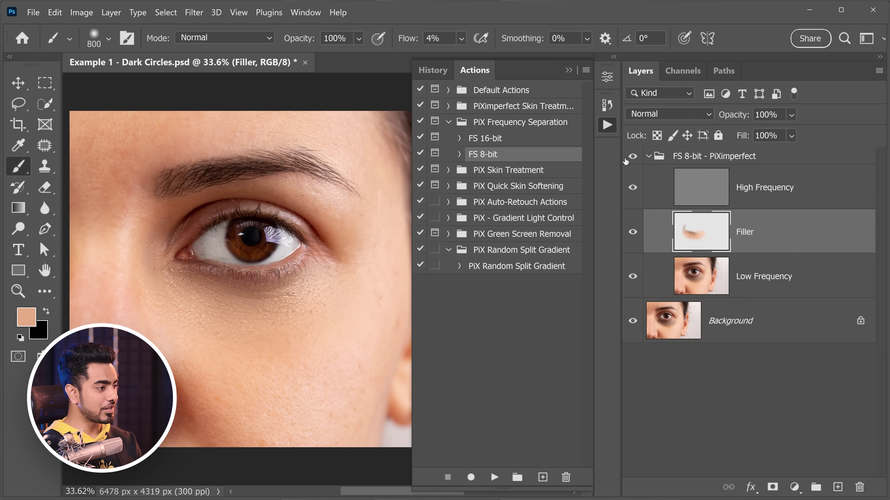
pyautogui.click(632, 156)
pyautogui.click(632, 157)
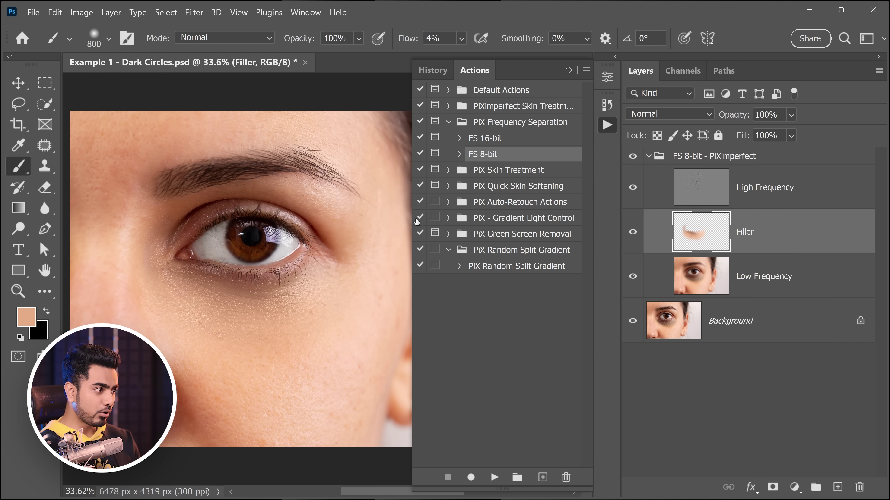
# Sample under-eye and cheek skin tones with a resized brush, rechecking against the original.
pyautogui.scroll(5, 246, 280)
pyautogui.press('[')
pyautogui.scroll(-4, 252, 268)
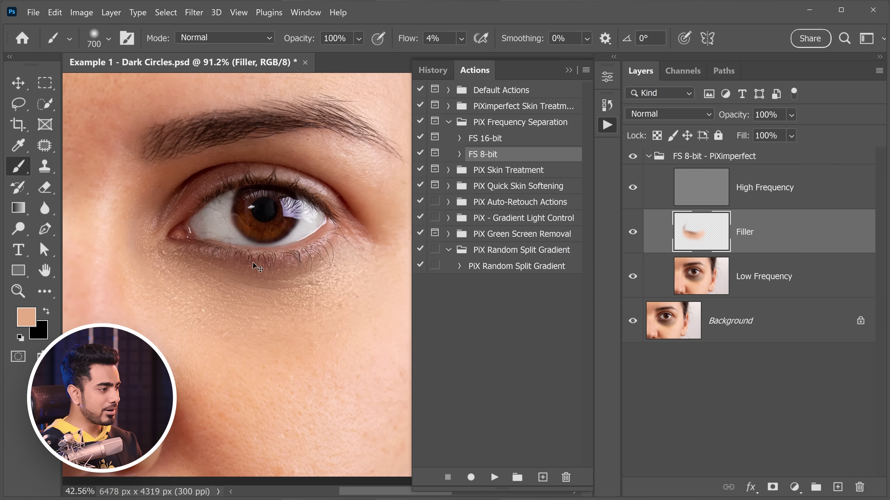
pyautogui.keyDown('alt'); pyautogui.click(257, 259); pyautogui.keyUp('alt')
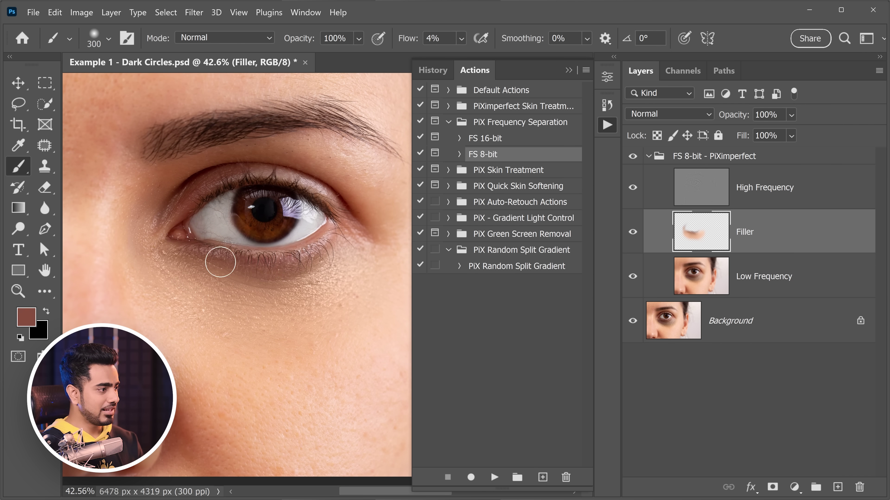
pyautogui.scroll(-1, 191, 290)
pyautogui.press(']')
pyautogui.press(']')
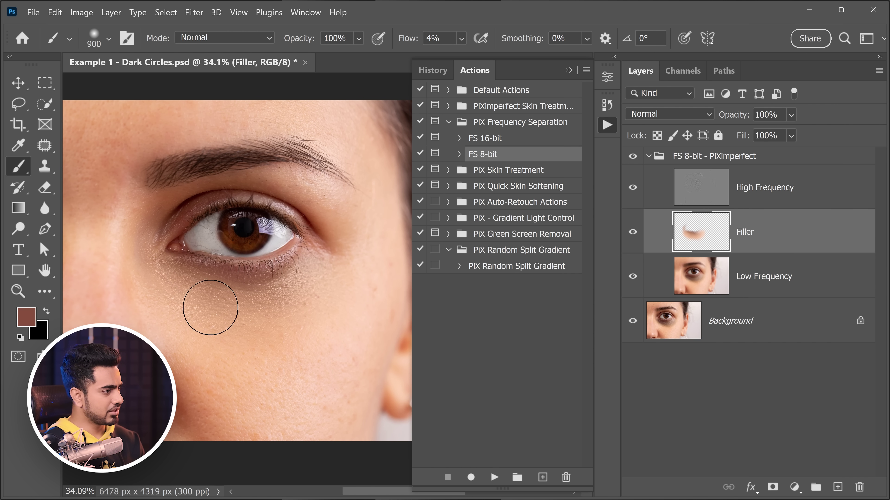
pyautogui.scroll(-1, 304, 203)
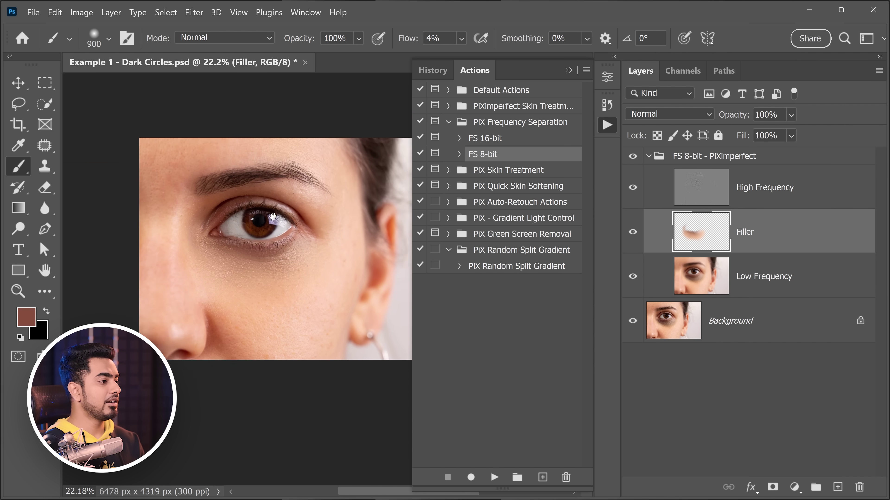
pyautogui.click(633, 157)
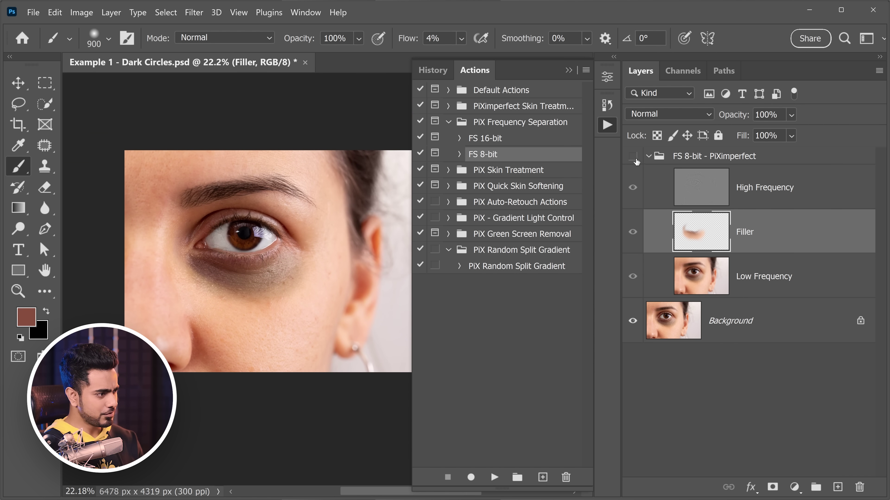
pyautogui.click(633, 157)
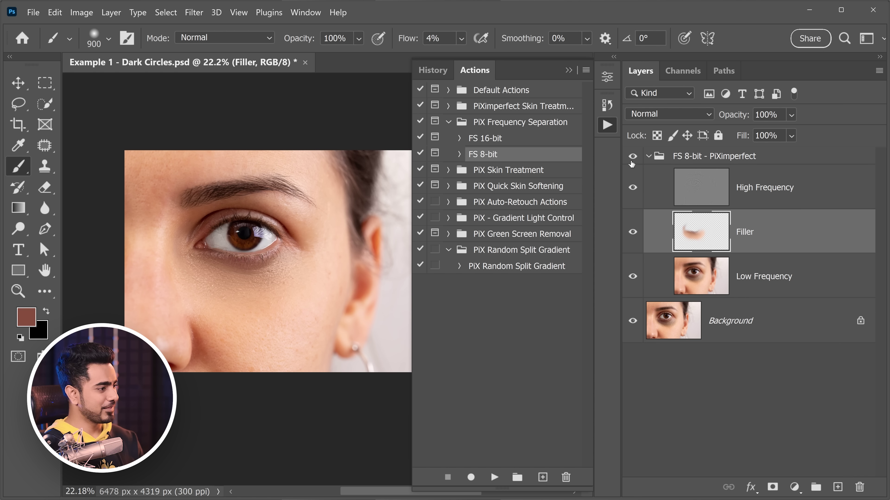
pyautogui.keyDown('alt'); pyautogui.click(289, 286); pyautogui.keyUp('alt')
pyautogui.press(']')
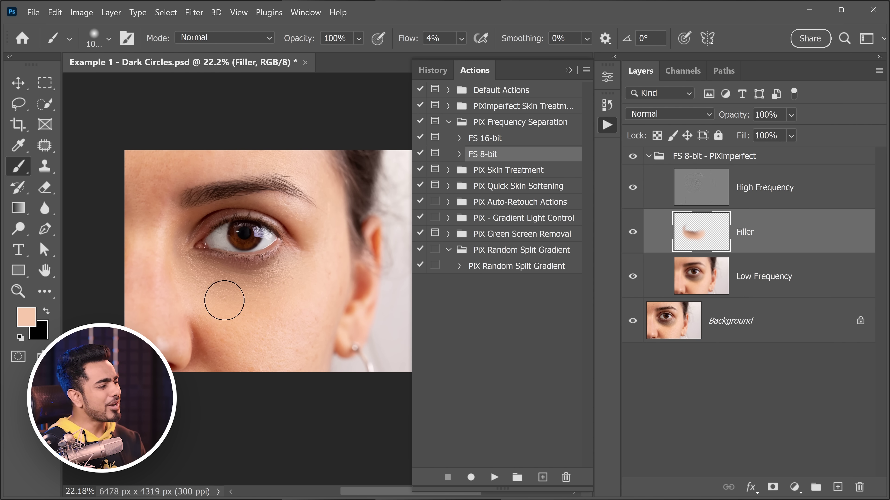
pyautogui.keyDown('alt'); pyautogui.click(224, 301); pyautogui.keyUp('alt')
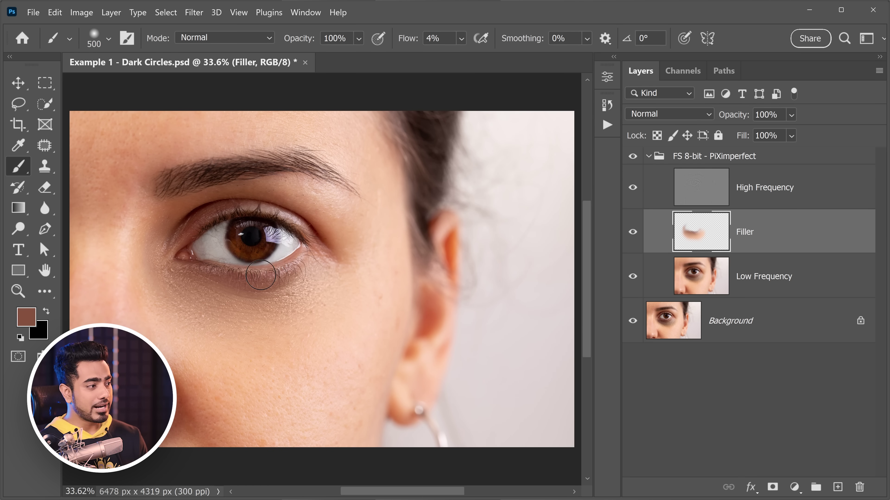
pyautogui.scroll(-2, 313, 240)
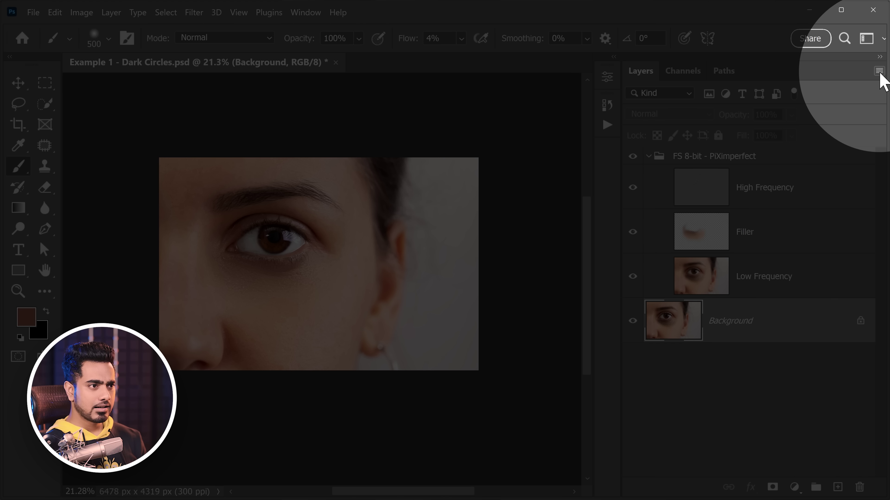
# Duplicate the Background layer into a new document named Method 2.
pyautogui.click(879, 71)
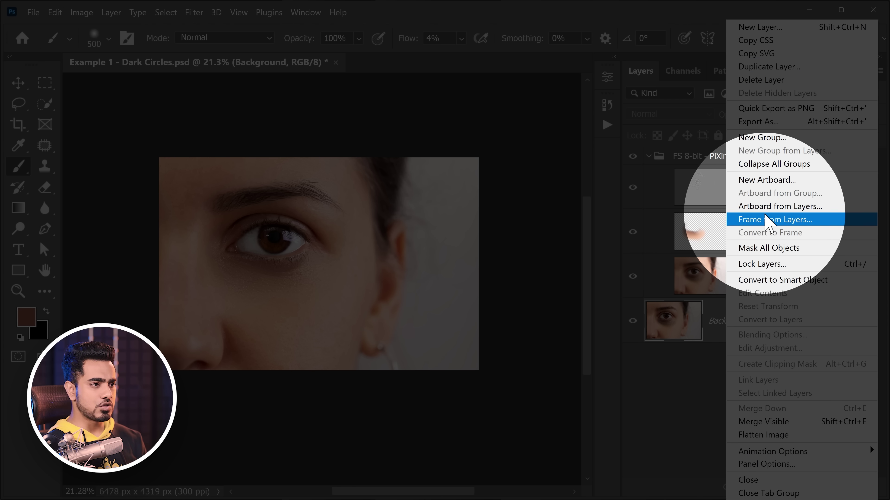
pyautogui.click(767, 66)
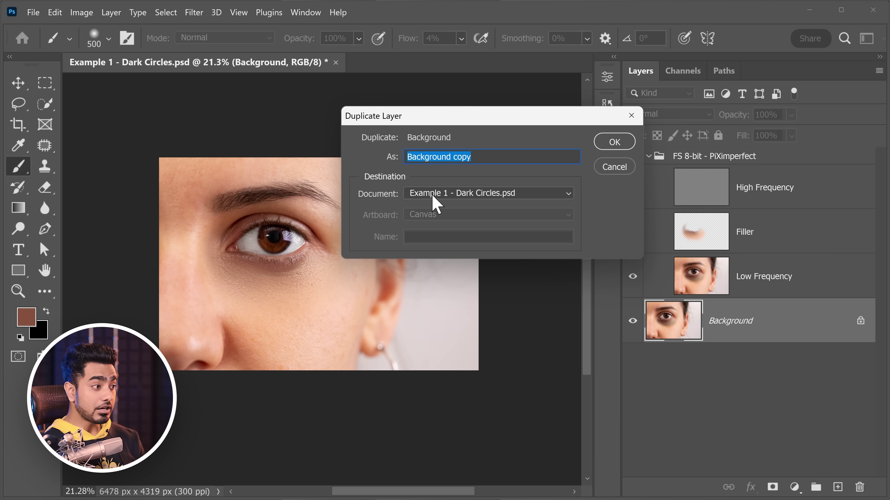
pyautogui.click(435, 194)
pyautogui.click(429, 218)
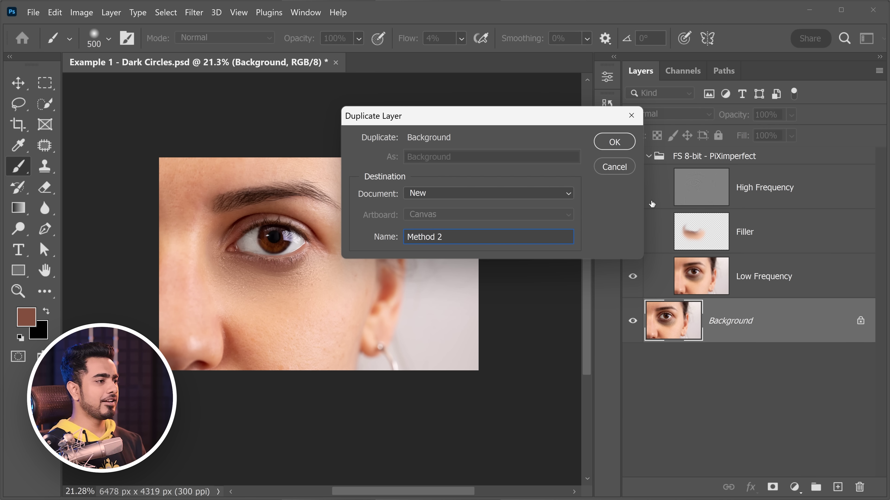
pyautogui.click(621, 142)
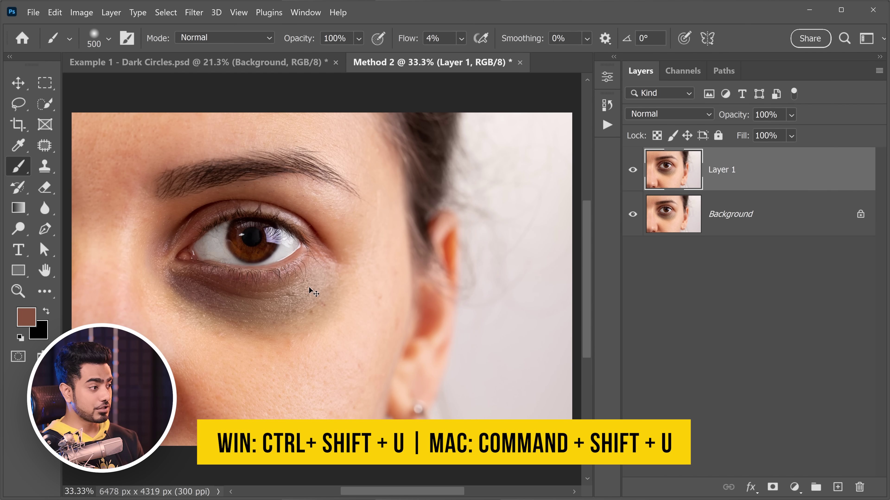
# Desaturate Layer 1 to black-and-white and convert it to a smart object for smart filters.
pyautogui.hotkey('ctrl', 'shift', 'u')
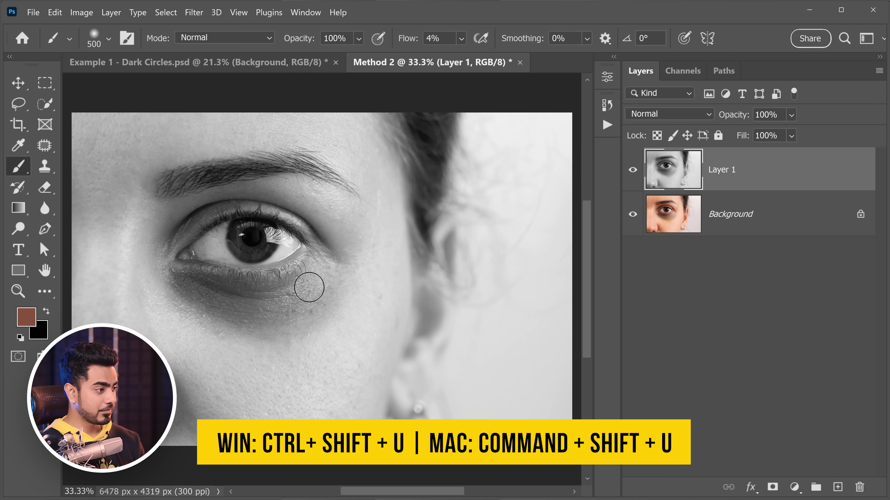
pyautogui.click(195, 13)
pyautogui.click(238, 51)
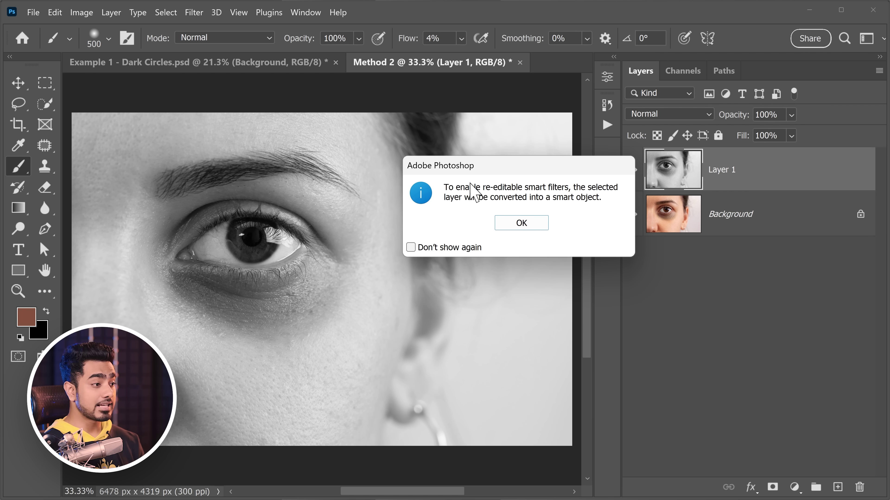
pyautogui.click(525, 224)
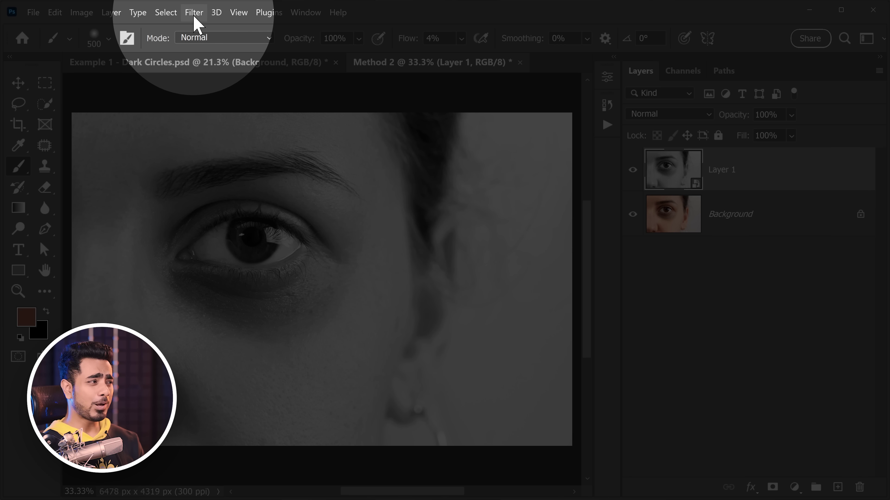
# Apply a High Pass smart filter with a 30-pixel radius to Layer 1.
pyautogui.click(194, 12)
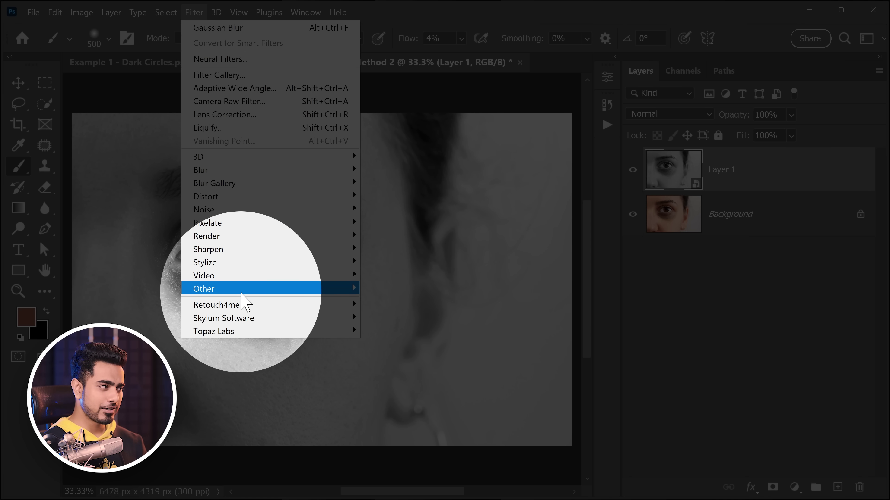
pyautogui.moveTo(288, 298)
pyautogui.click(317, 301)
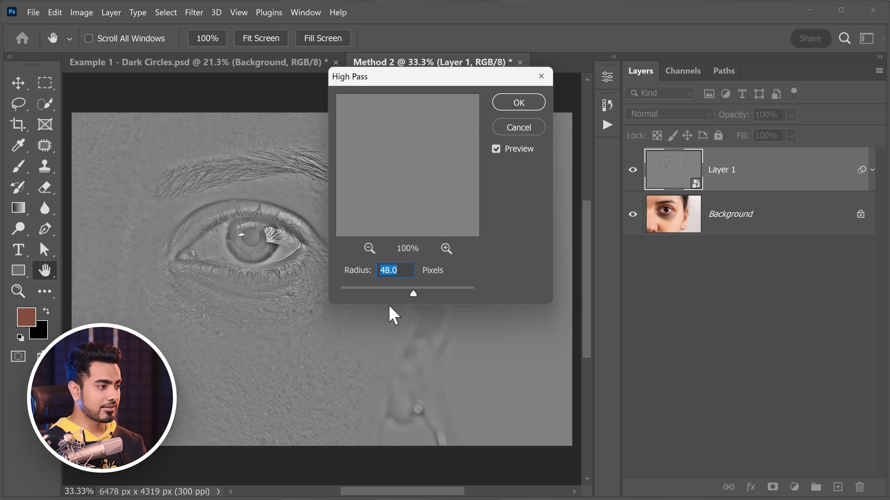
pyautogui.moveTo(413, 295); pyautogui.dragTo(403, 296)
pyautogui.write('30')
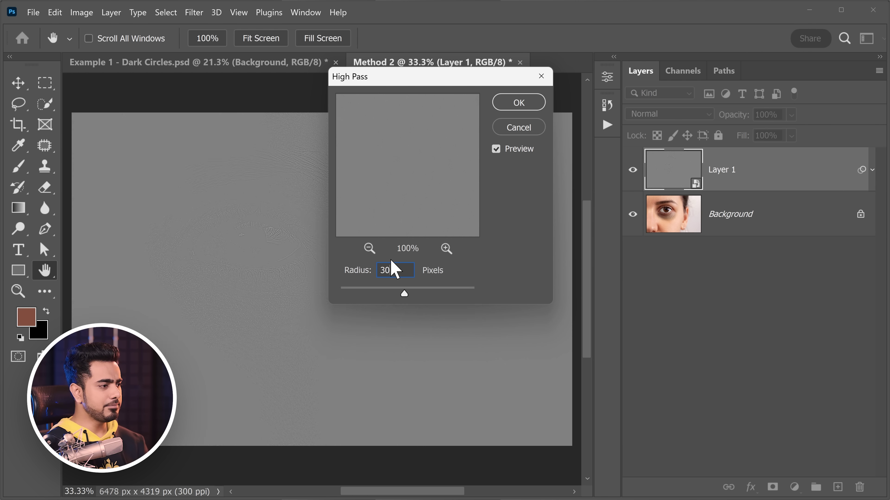
pyautogui.press('Return')
pyautogui.press('b')
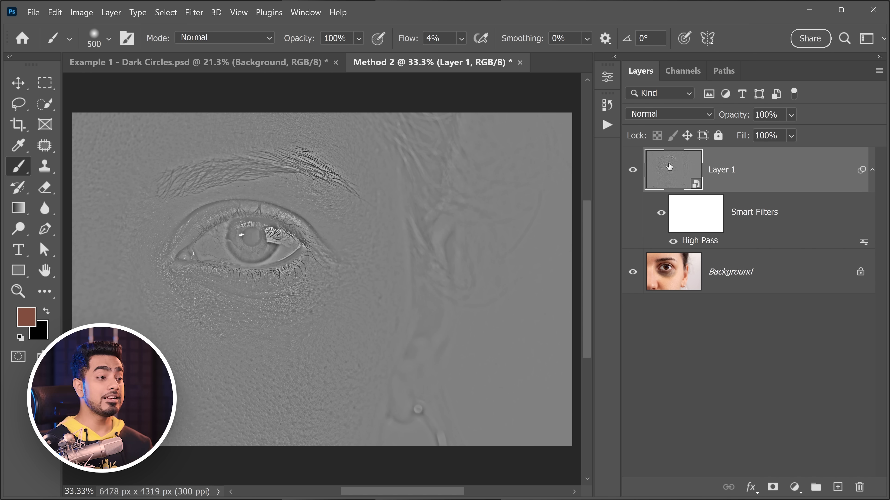
# Set Layer 1's blend mode to Overlay, compare it, and leave it hidden.
pyautogui.click(654, 115)
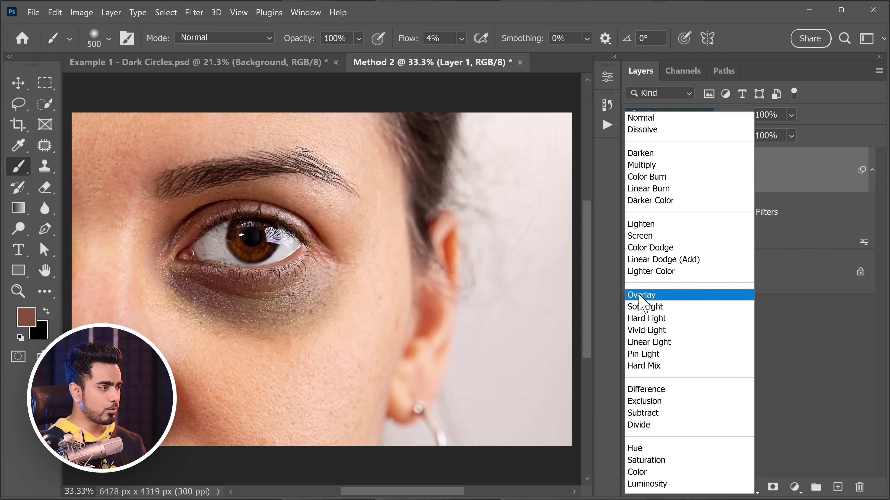
pyautogui.click(641, 295)
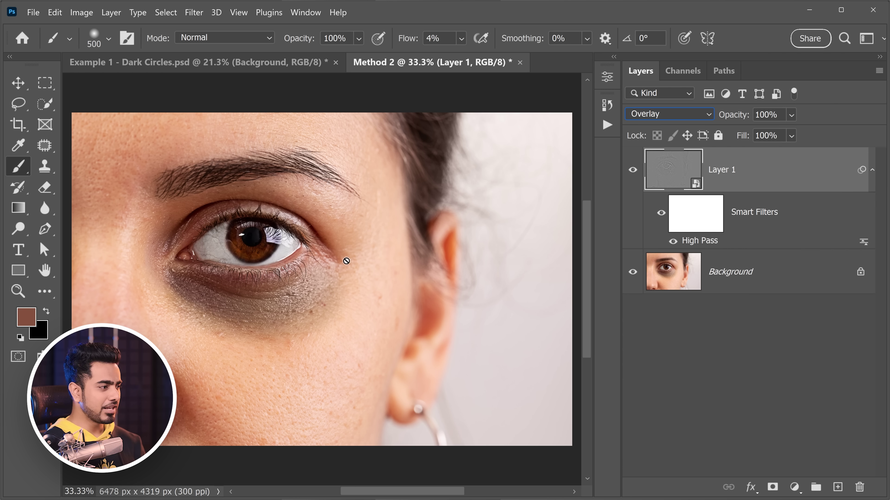
pyautogui.click(633, 172)
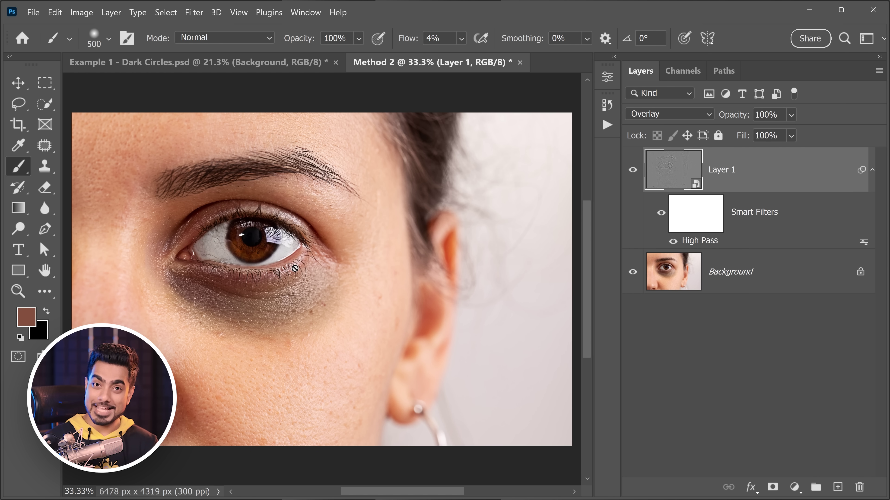
pyautogui.click(633, 170)
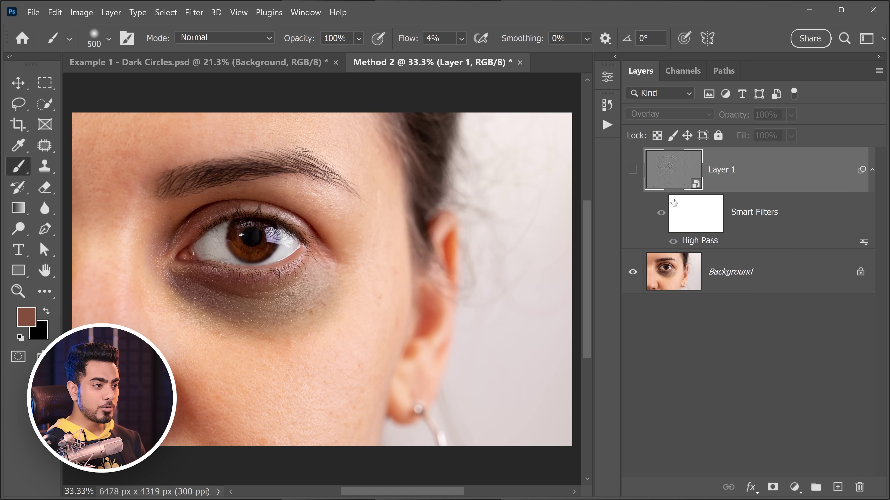
# On a new Layer 2 above Background, paint sampled skin tone at 100% flow under the eye.
pyautogui.click(766, 286)
pyautogui.click(837, 486)
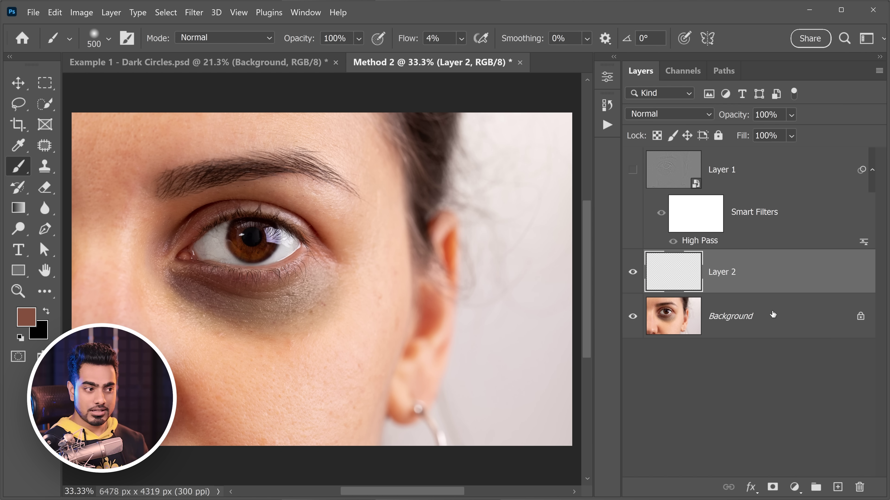
pyautogui.press(']')
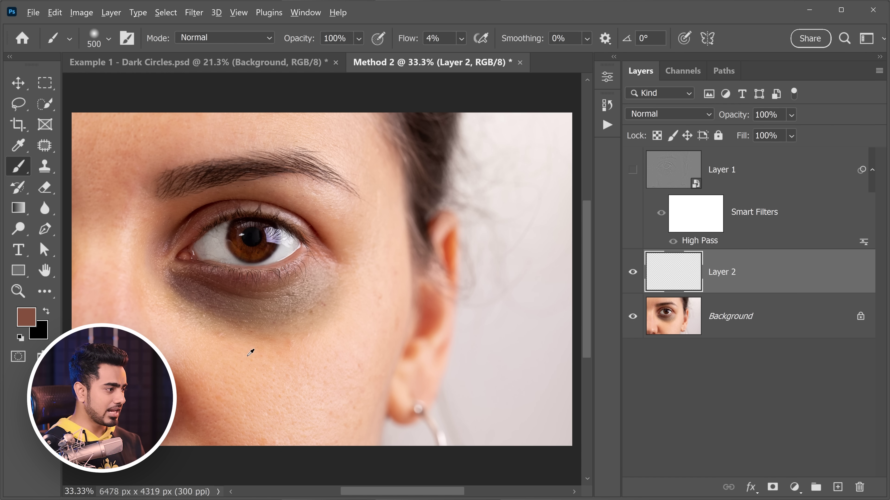
pyautogui.keyDown('alt'); pyautogui.click(263, 356); pyautogui.keyUp('alt')
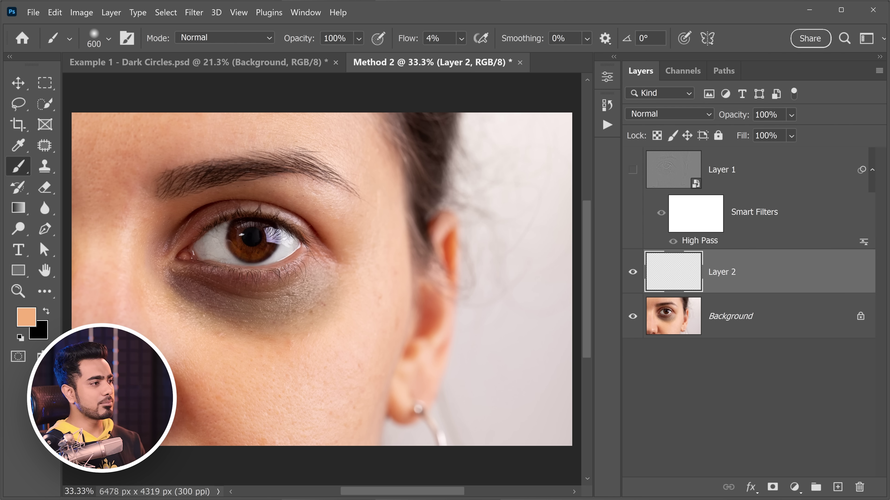
pyautogui.moveTo(407, 40); pyautogui.dragTo(512, 35)
pyautogui.moveTo(291, 294)
pyautogui.mouseDown()
pyautogui.moveTo(256, 310)
pyautogui.moveTo(301, 293)
pyautogui.moveTo(329, 303)
pyautogui.moveTo(245, 326)
pyautogui.mouseUp()
pyautogui.keyDown('alt'); pyautogui.click(358, 331); pyautogui.keyUp('alt')
pyautogui.moveTo(305, 286); pyautogui.dragTo(333, 318)
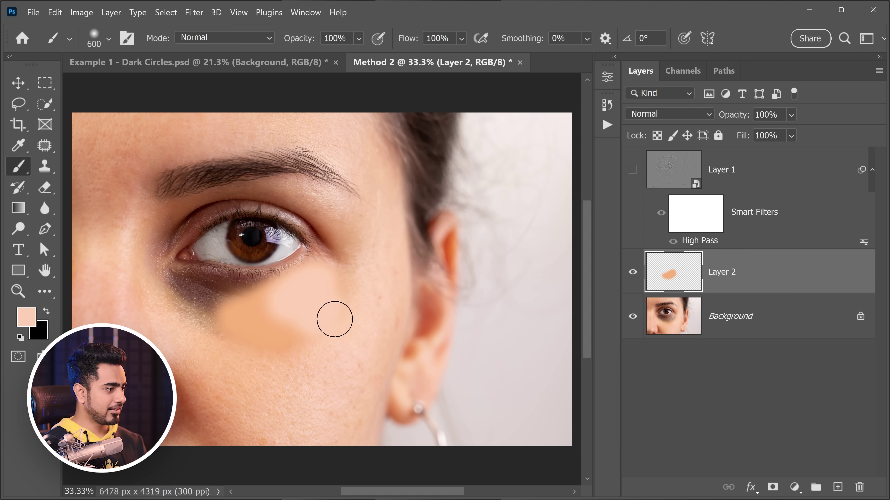
pyautogui.keyDown('alt'); pyautogui.click(207, 344); pyautogui.keyUp('alt')
pyautogui.moveTo(193, 309)
pyautogui.mouseDown()
pyautogui.moveTo(186, 292)
pyautogui.moveTo(199, 314)
pyautogui.moveTo(232, 297)
pyautogui.moveTo(285, 296)
pyautogui.moveTo(229, 305)
pyautogui.moveTo(266, 323)
pyautogui.moveTo(219, 327)
pyautogui.mouseUp()
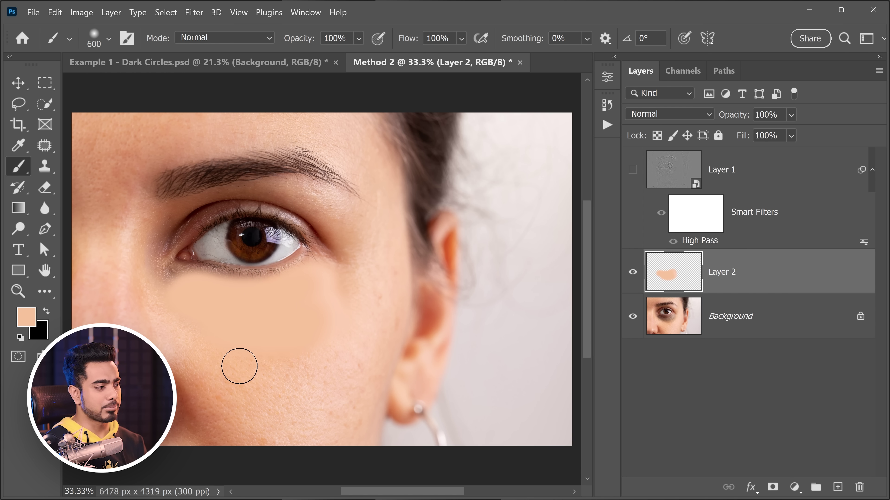
# Show and select the High Pass Layer 1, zooming in to compare it against the painted skin.
pyautogui.click(633, 170)
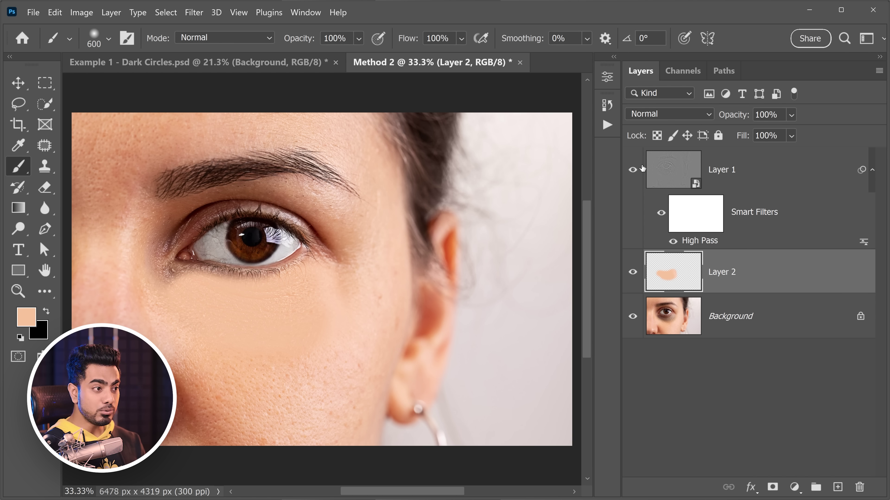
pyautogui.click(682, 176)
pyautogui.moveTo(264, 318); pyautogui.dragTo(386, 230)
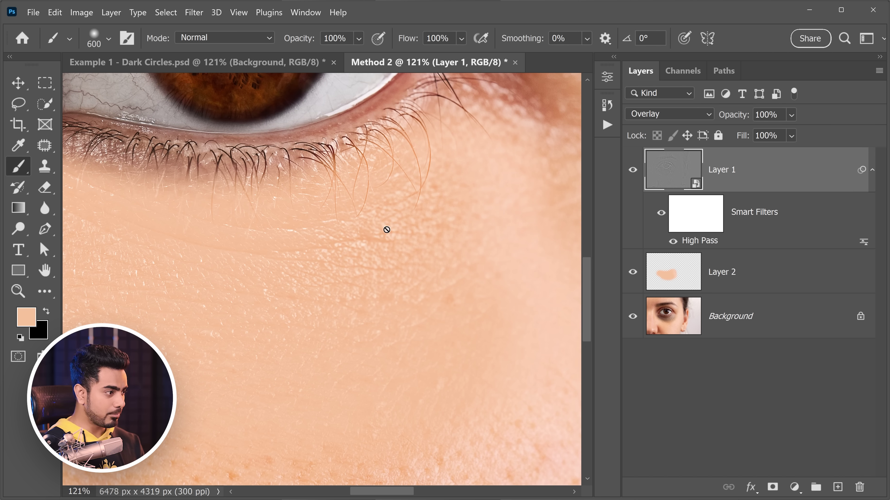
pyautogui.scroll(-5, 368, 286)
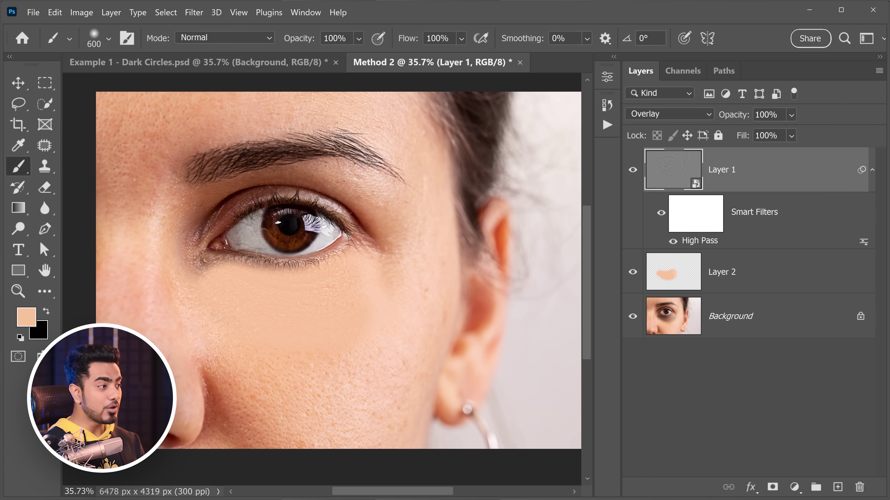
pyautogui.moveTo(133, 140); pyautogui.dragTo(196, 134)
pyautogui.click(632, 170)
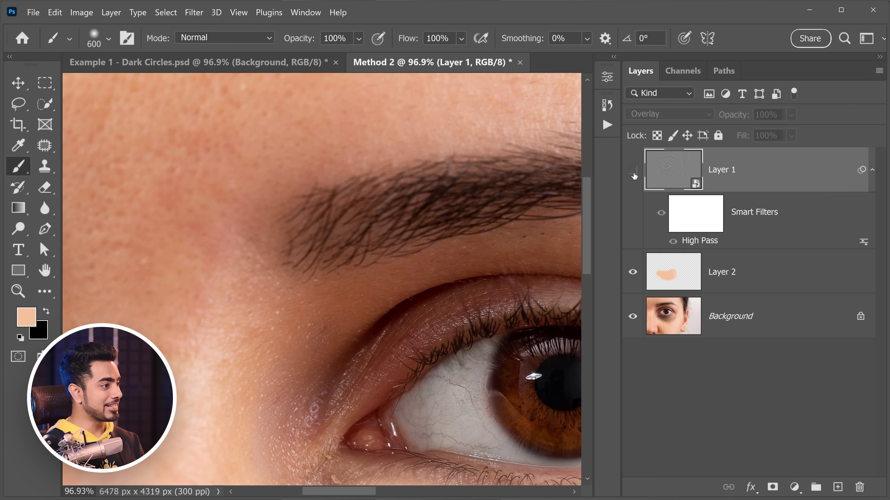
pyautogui.click(633, 169)
pyautogui.scroll(-5, 402, 198)
pyautogui.moveTo(485, 226); pyautogui.dragTo(345, 223)
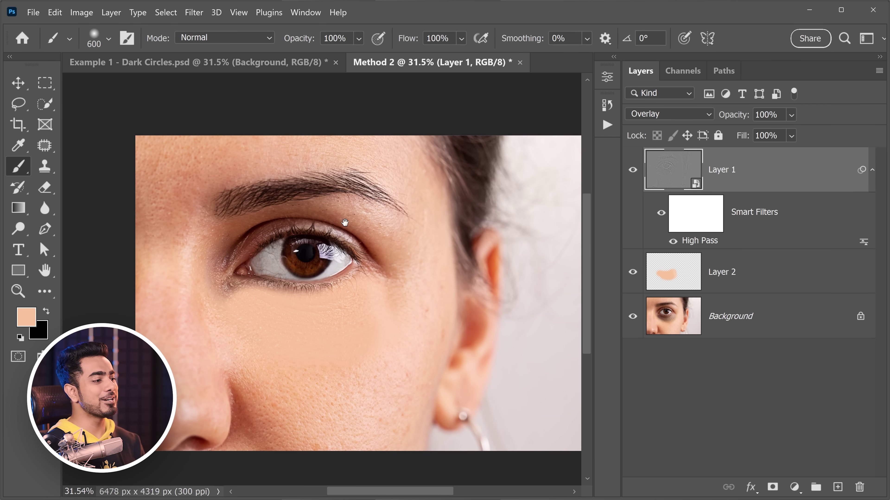
# Clip Layer 1 onto the painted Layer 2, compare the result, and select Layer 2.
pyautogui.keyDown('alt'); pyautogui.click(717, 247); pyautogui.keyUp('alt')
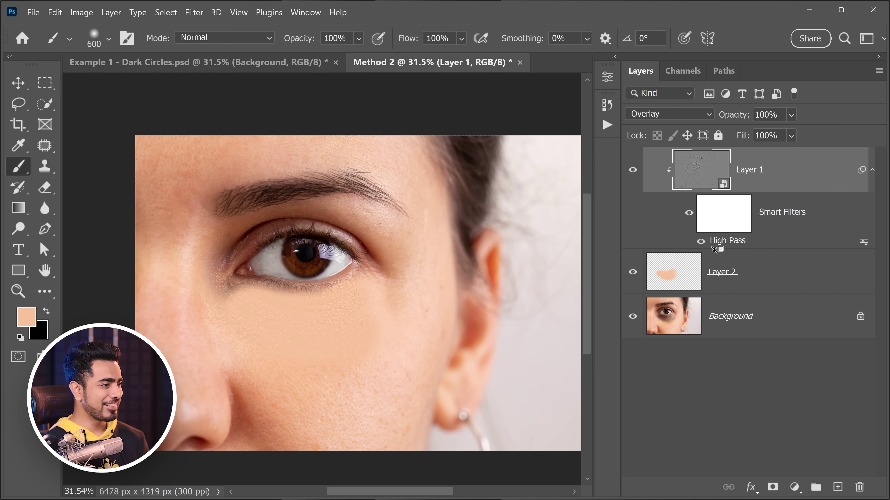
pyautogui.click(317, 330)
pyautogui.click(633, 171)
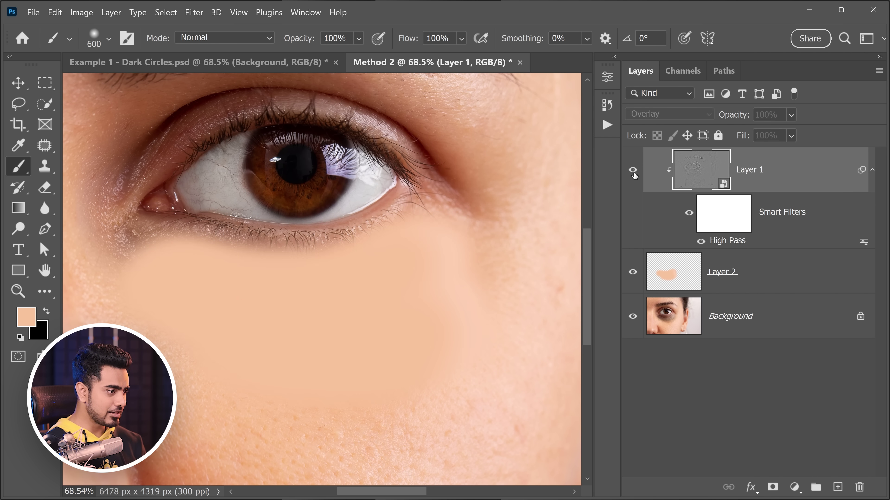
pyautogui.click(633, 171)
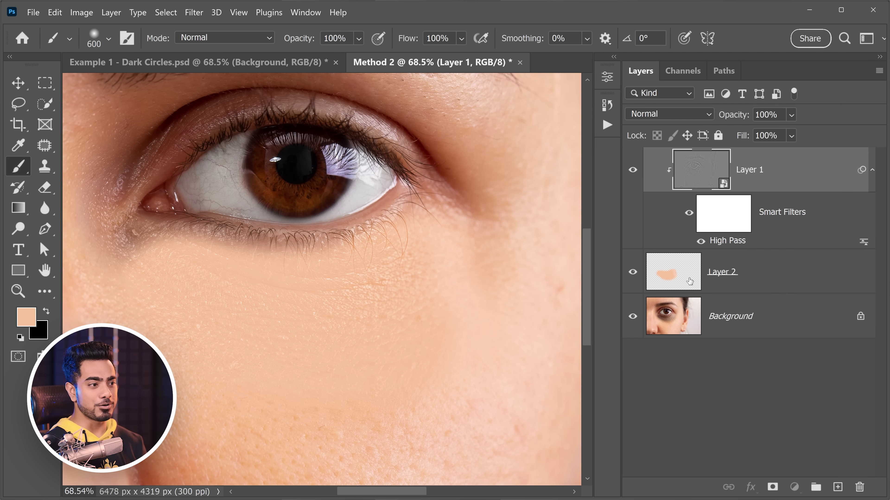
pyautogui.click(744, 282)
# Delete the painted Layer 2 and add a new empty layer named 'Filler'.
pyautogui.moveTo(785, 268); pyautogui.dragTo(859, 487)
pyautogui.scroll(-5, 356, 251)
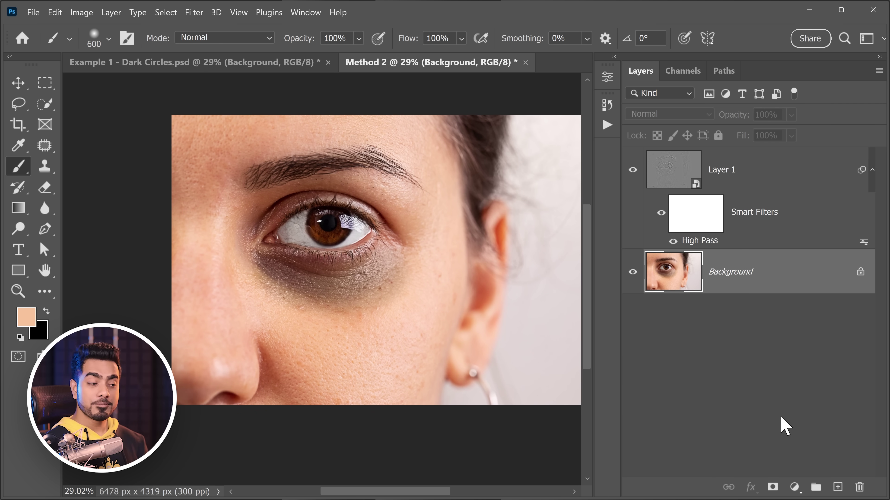
pyautogui.click(837, 487)
pyautogui.doubleClick(723, 277)
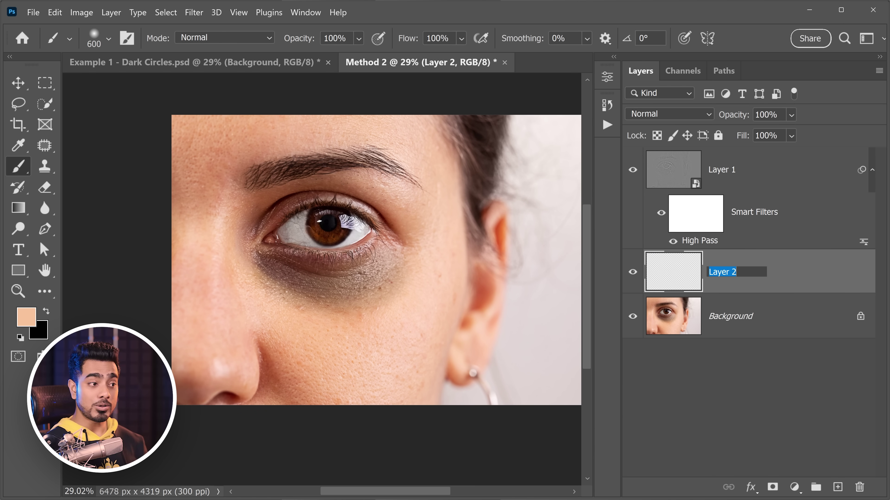
pyautogui.write('Filler')
pyautogui.press('Return')
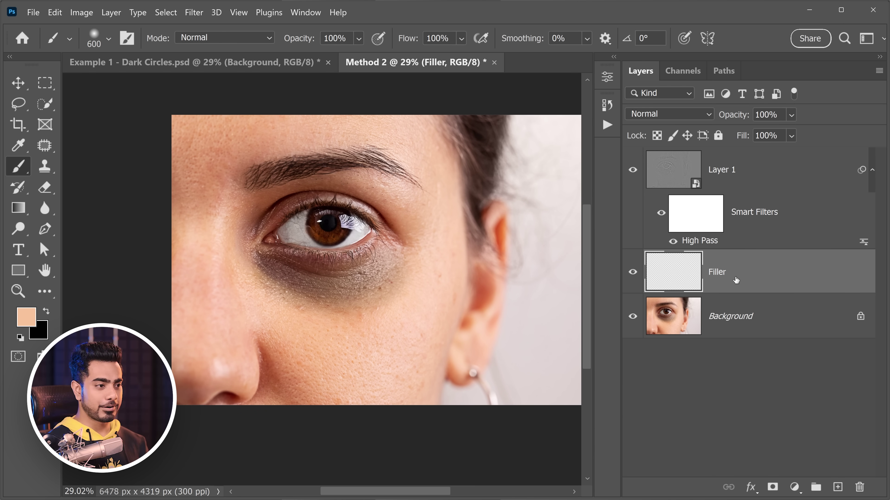
# Rename Layer 1 to 'Texture', clip it to Filler, and switch to Example 1 - Dark Circles.
pyautogui.doubleClick(723, 170)
pyautogui.write('Text')
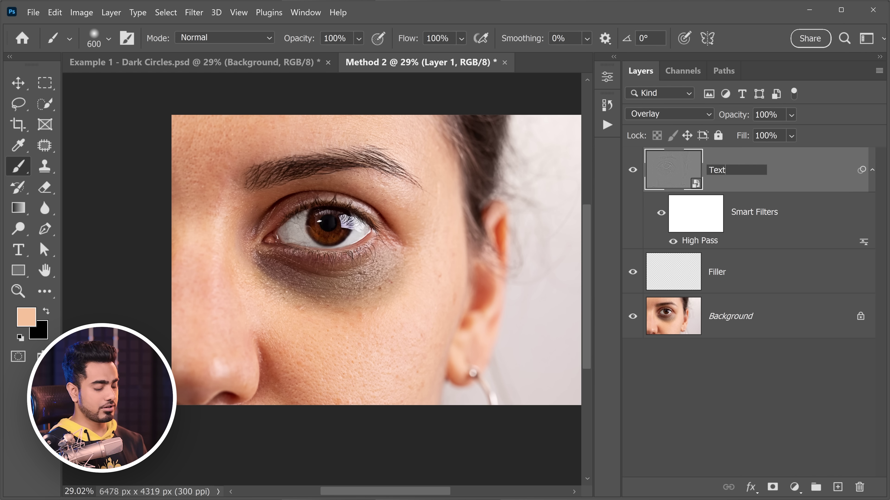
pyautogui.write('ure')
pyautogui.press('Return')
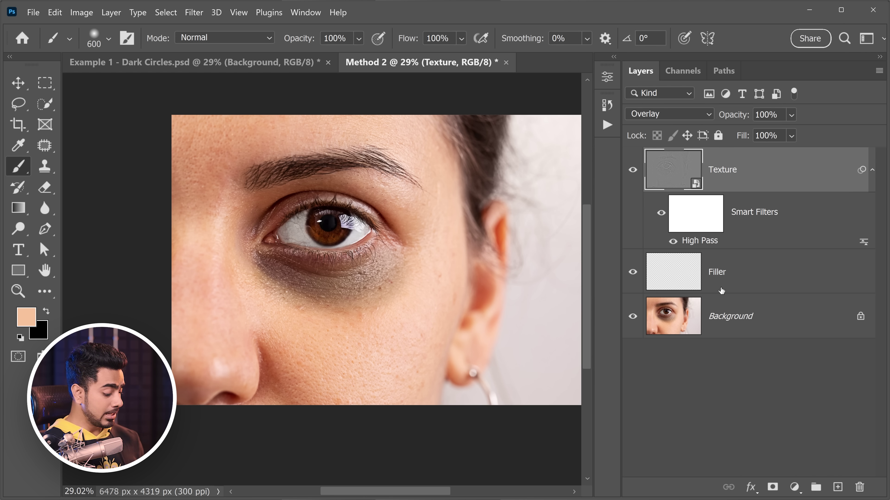
pyautogui.press('alt')
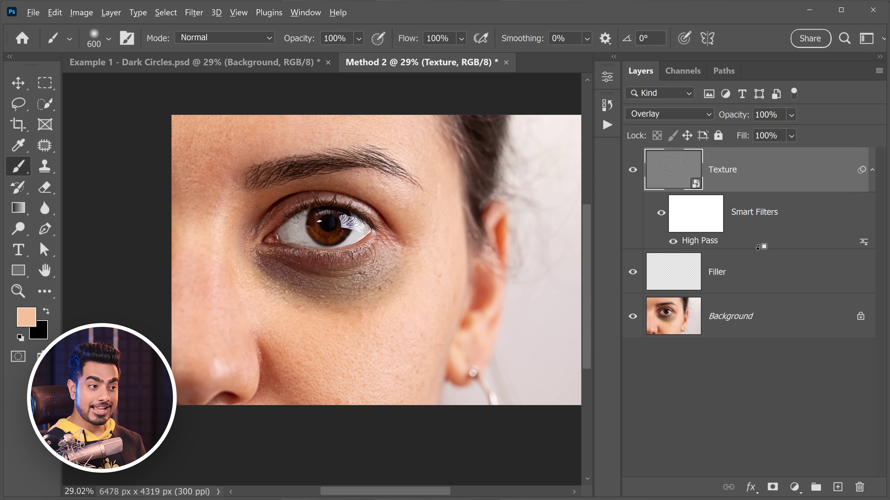
pyautogui.keyDown('alt'); pyautogui.click(767, 248); pyautogui.keyUp('alt')
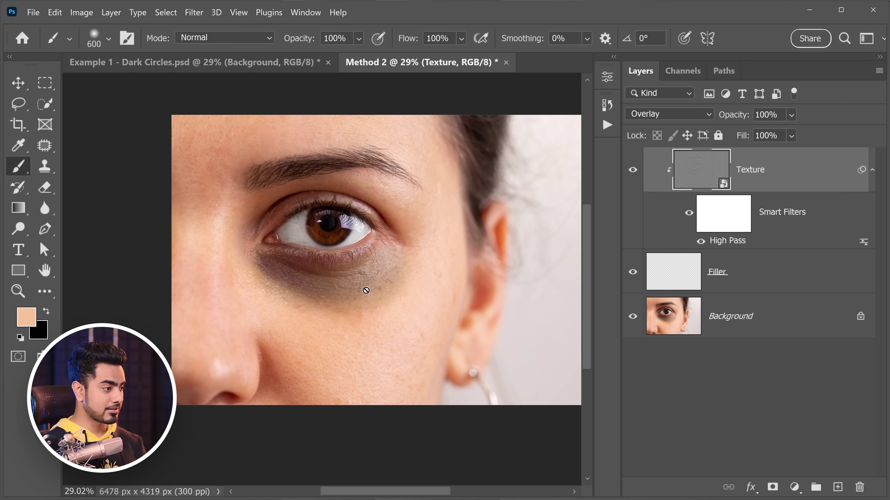
pyautogui.scroll(2, 363, 288)
pyautogui.moveTo(372, 244); pyautogui.dragTo(343, 236)
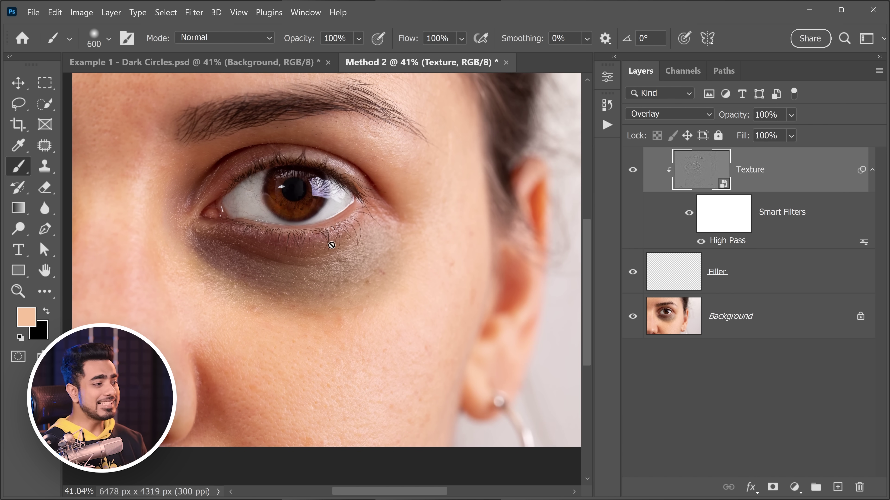
pyautogui.click(208, 65)
# Select all and copy the Filler layer's paint in Example 1.
pyautogui.scroll(-2, 350, 203)
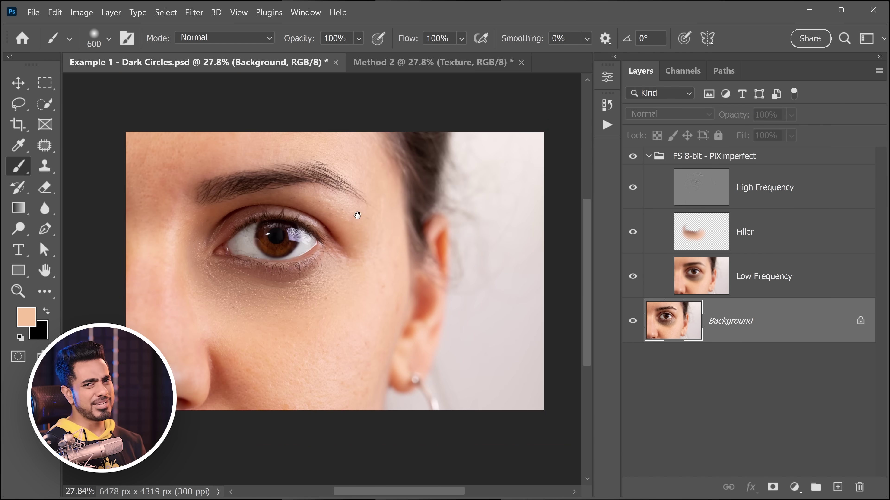
pyautogui.click(740, 238)
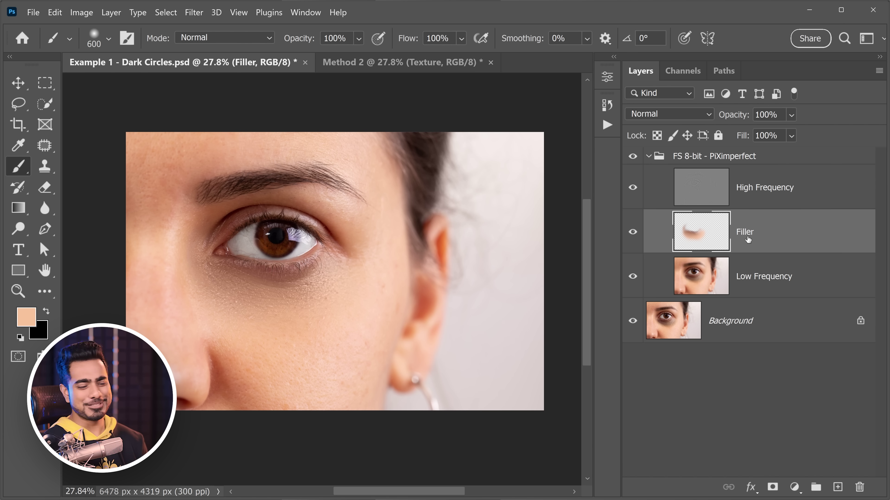
pyautogui.hotkey('ctrl', 'a')
pyautogui.hotkey('ctrl', 'c')
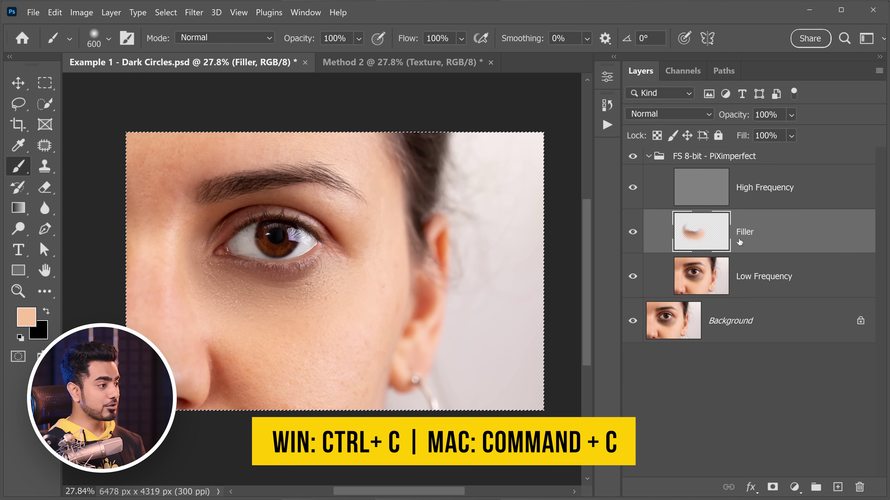
# Paste the skin paint in place onto Method 2's empty Filler layer.
pyautogui.click(389, 63)
pyautogui.click(716, 274)
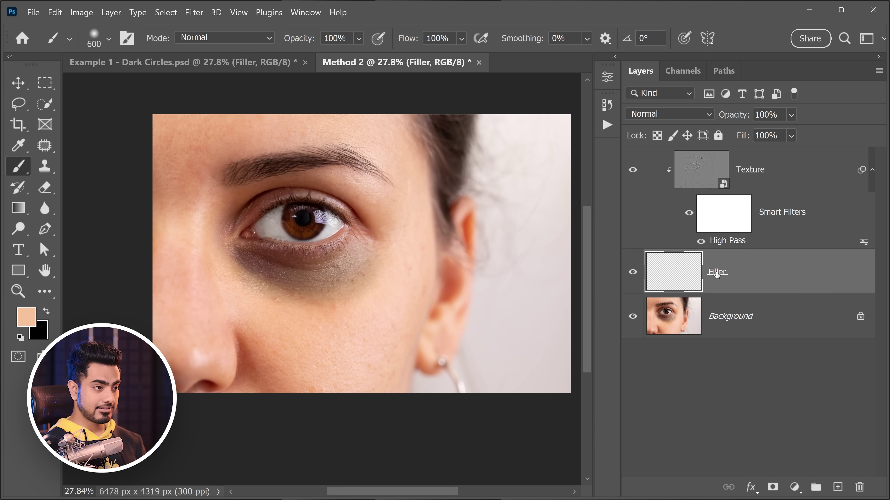
pyautogui.hotkey('ctrl', 'v')
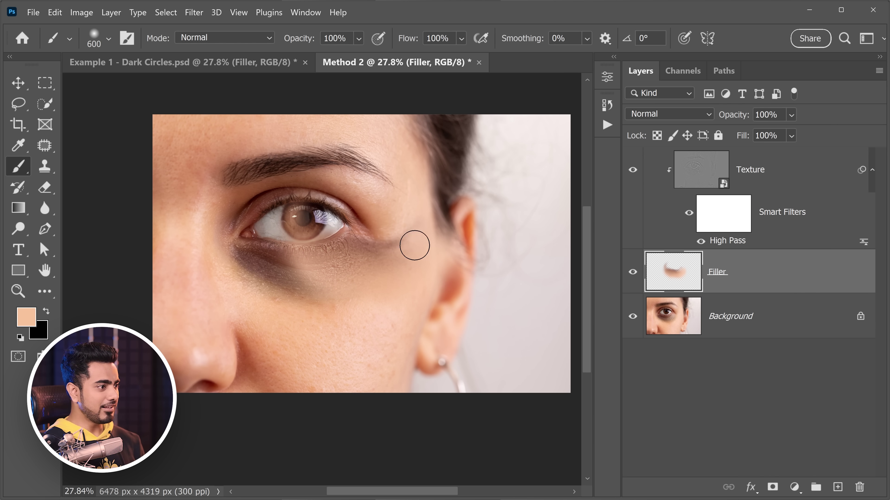
pyautogui.hotkey('ctrl', 'z')
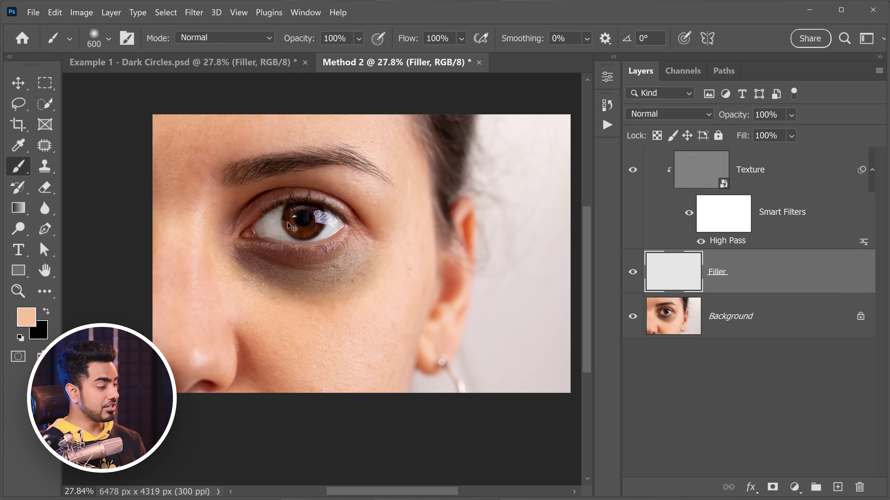
pyautogui.hotkey('ctrl', 'shift', 'v')
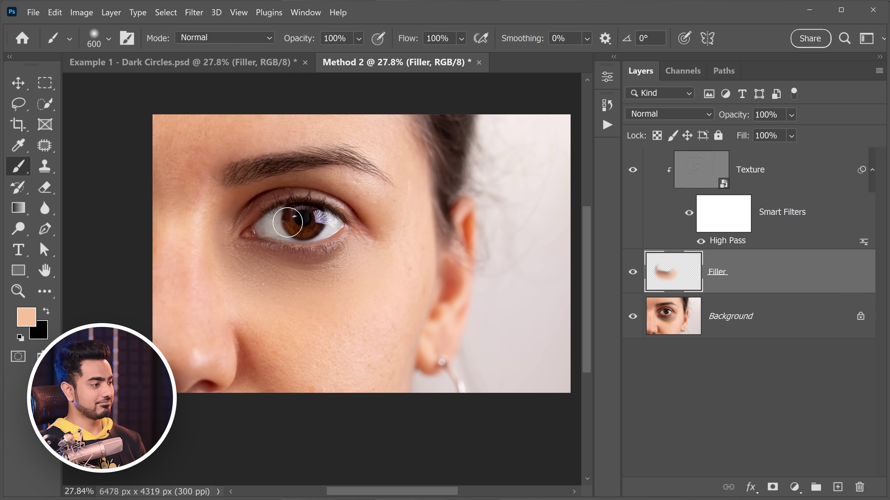
# Reopen the Texture layer's High Pass and apply it at a 54-pixel radius.
pyautogui.scroll(3, 317, 248)
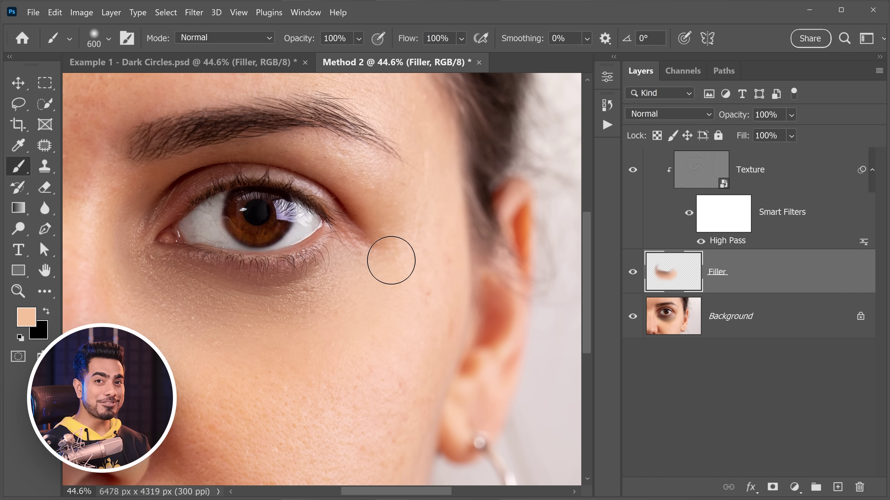
pyautogui.doubleClick(728, 241)
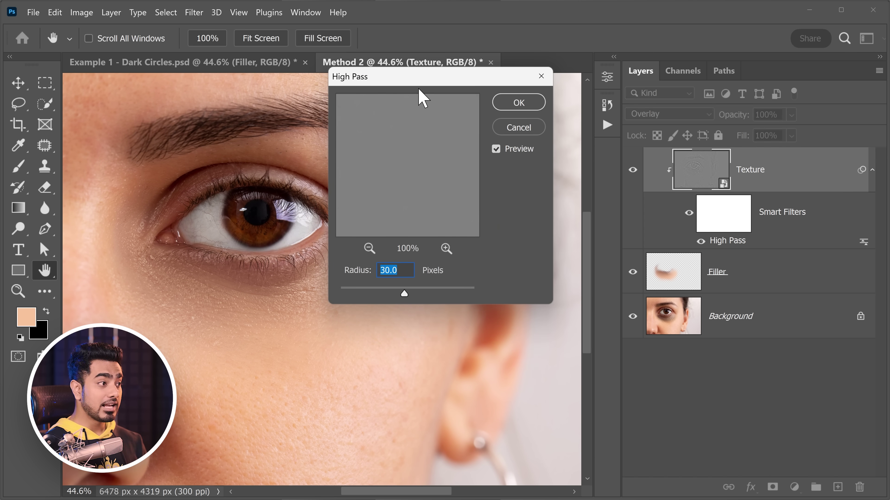
pyautogui.moveTo(532, 152); pyautogui.dragTo(530, 151)
pyautogui.click(494, 361)
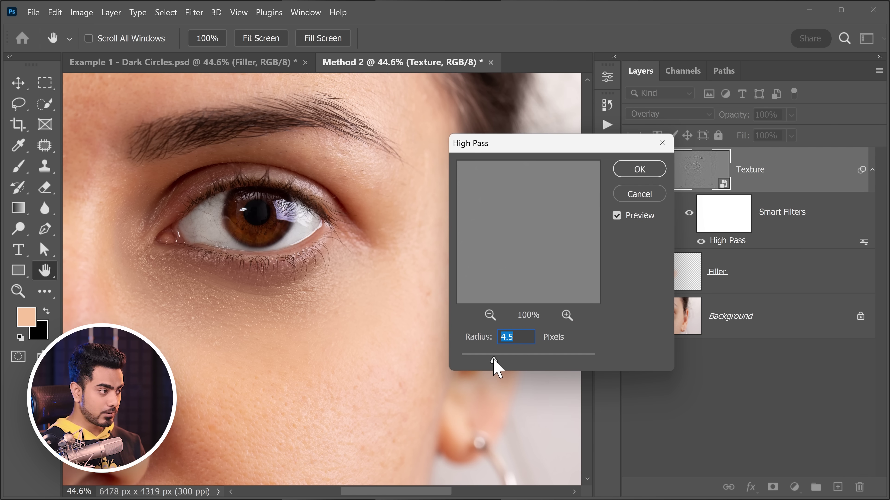
pyautogui.moveTo(256, 330)
pyautogui.mouseDown()
pyautogui.moveTo(288, 312)
pyautogui.moveTo(254, 318)
pyautogui.moveTo(261, 326)
pyautogui.mouseUp()
pyautogui.moveTo(492, 361); pyautogui.dragTo(535, 362)
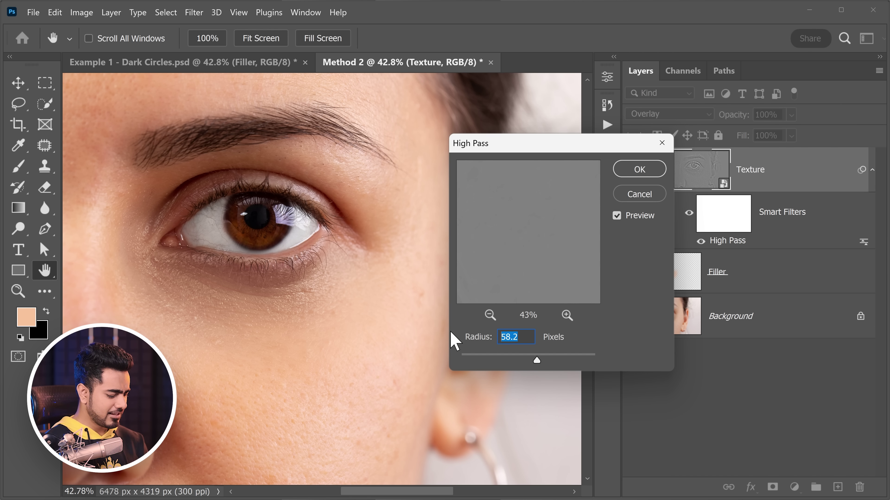
pyautogui.write('4')
pyautogui.press('BackSpace')
pyautogui.write('54')
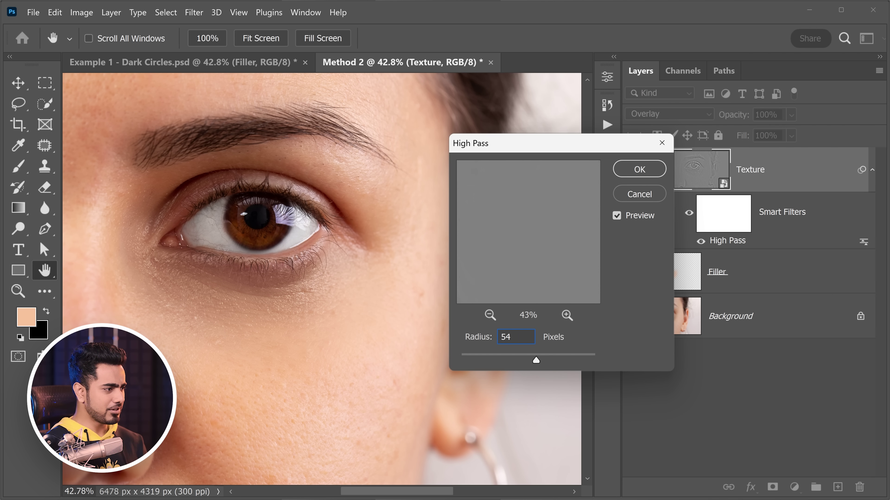
pyautogui.press('Return')
# Reopen the High Pass filter and set its radius to 8 pixels.
pyautogui.scroll(-3, 299, 257)
pyautogui.scroll(2, 300, 257)
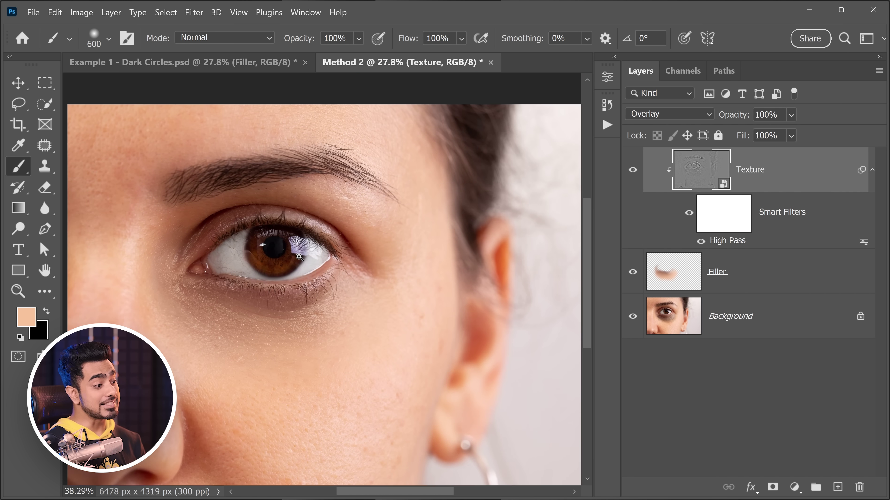
pyautogui.doubleClick(722, 242)
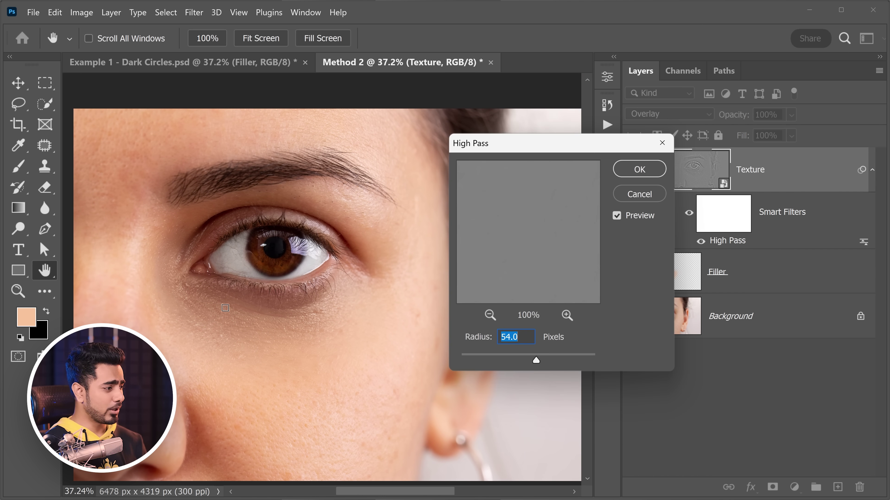
pyautogui.keyDown('ctrl'); pyautogui.click(206, 326); pyautogui.keyUp('ctrl')
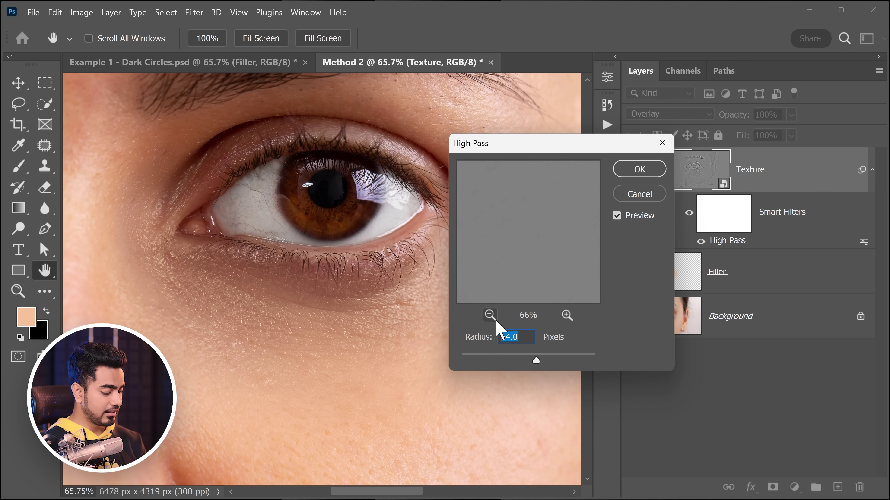
pyautogui.write('8')
pyautogui.press('Return')
pyautogui.press('b')
pyautogui.scroll(-3, 350, 196)
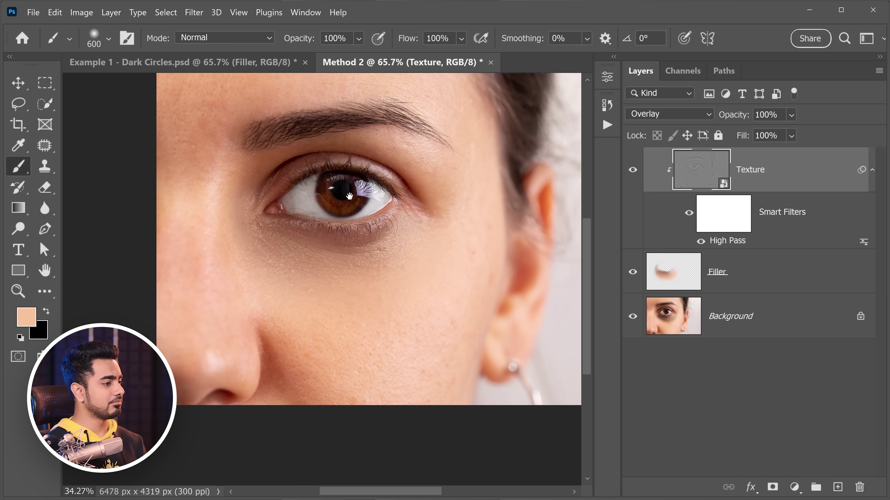
pyautogui.moveTo(350, 196); pyautogui.dragTo(361, 248)
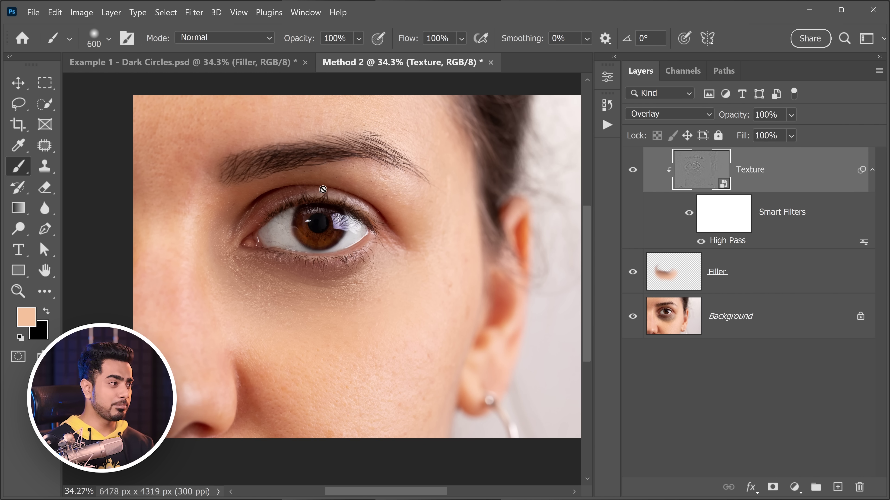
# Arrange the documents 2-up Vertical and pan both views onto the eye to compare.
pyautogui.click(305, 12)
pyautogui.moveTo(392, 29)
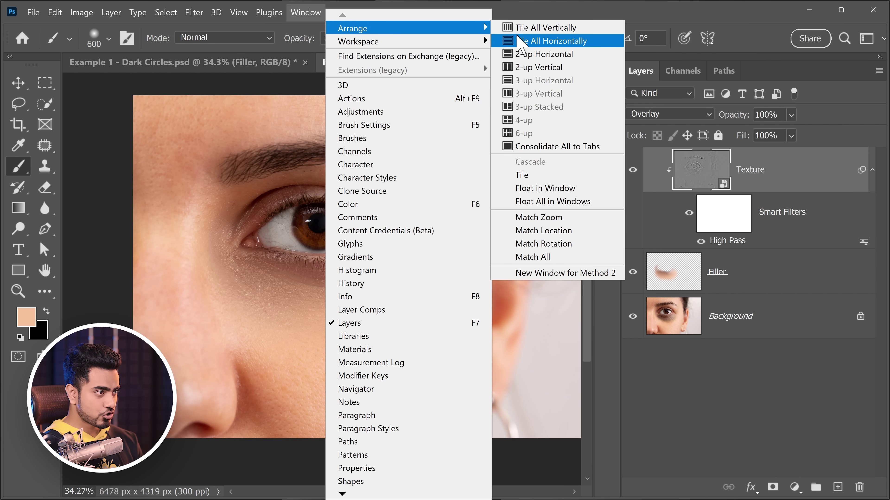
pyautogui.click(550, 67)
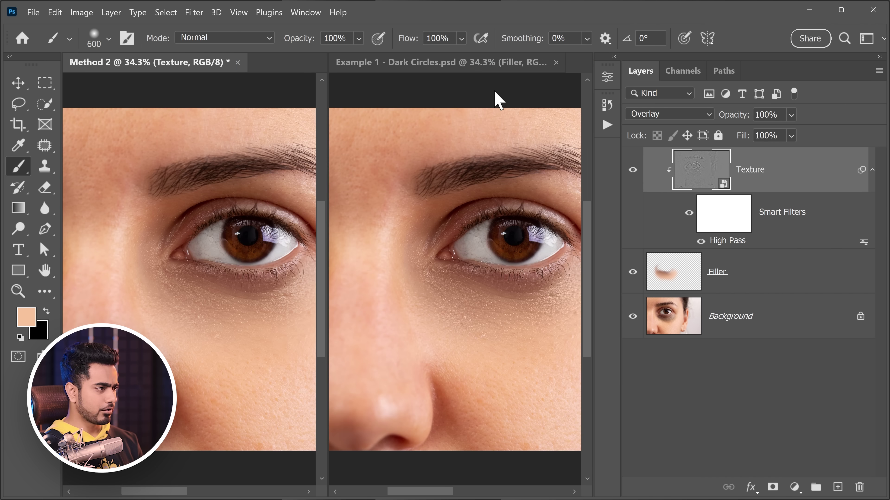
pyautogui.press('v')
pyautogui.moveTo(496, 265)
pyautogui.mouseDown()
pyautogui.moveTo(440, 258)
pyautogui.moveTo(453, 260)
pyautogui.mouseUp()
pyautogui.click(440, 259)
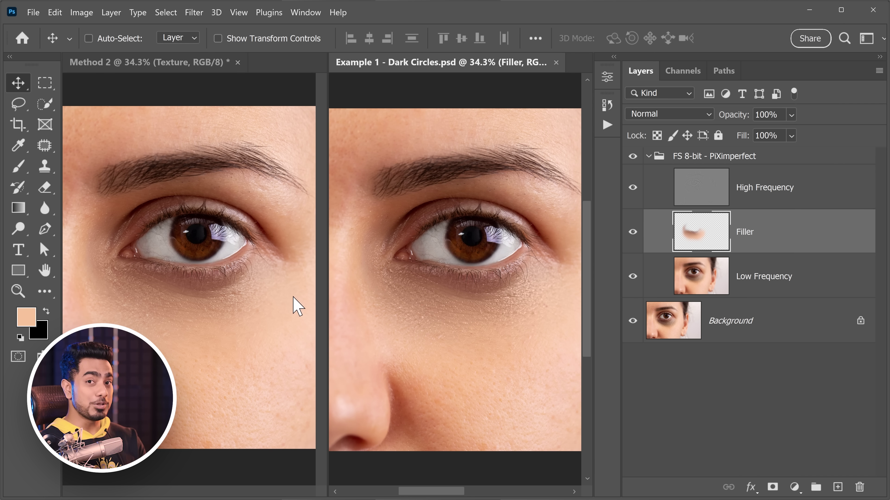
pyautogui.click(250, 234)
pyautogui.moveTo(251, 234)
pyautogui.mouseDown()
pyautogui.moveTo(238, 238)
pyautogui.moveTo(245, 241)
pyautogui.mouseUp()
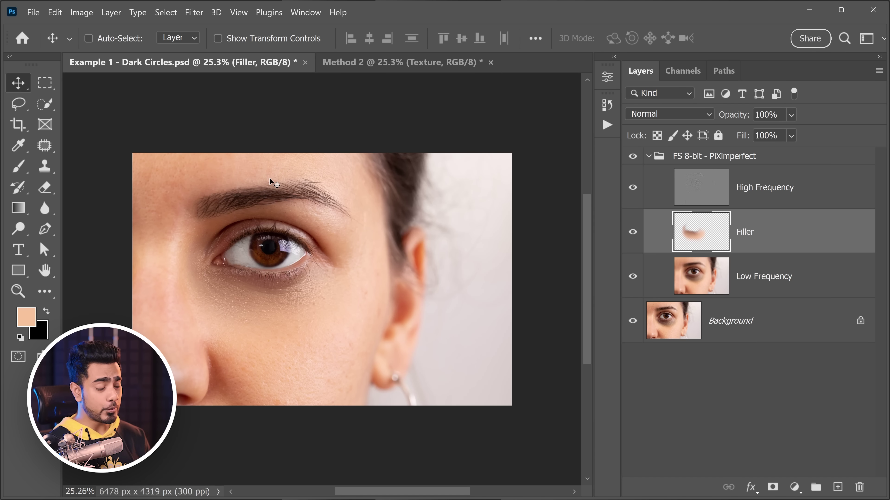
# Hide Example 1's Filler and High Frequency layers to view the blurred dark circle.
pyautogui.click(632, 232)
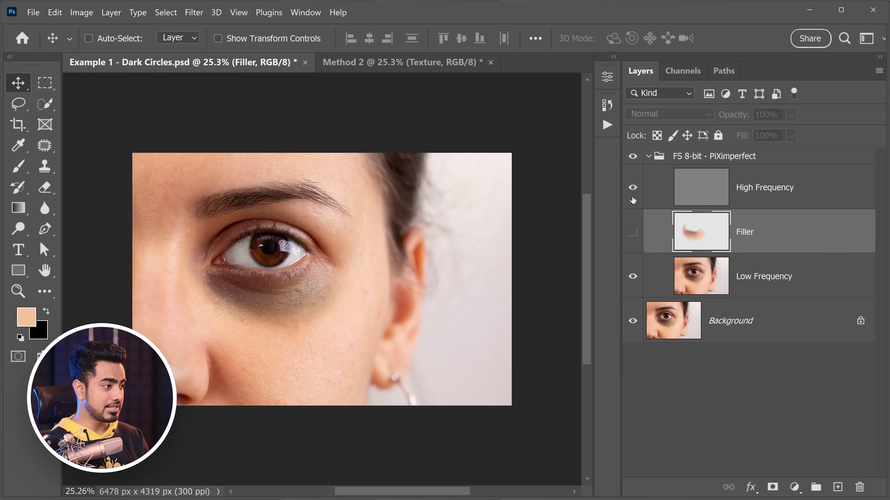
pyautogui.click(752, 203)
pyautogui.click(632, 191)
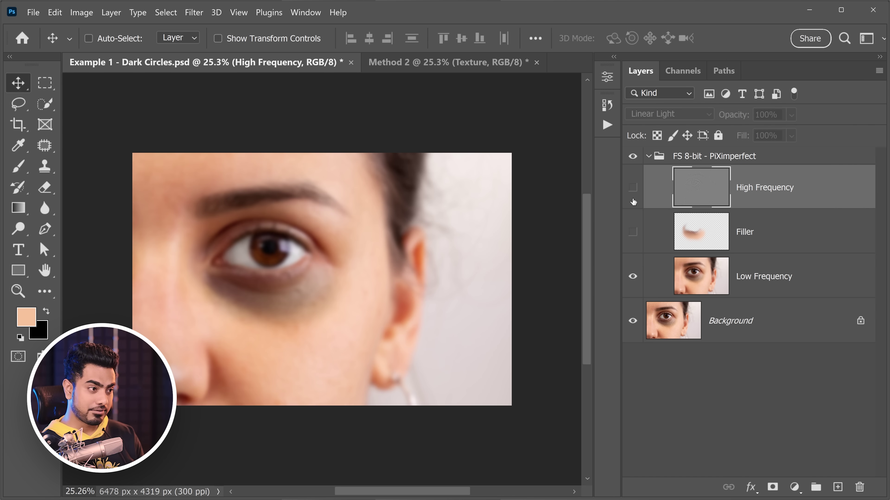
pyautogui.moveTo(305, 307); pyautogui.dragTo(317, 307)
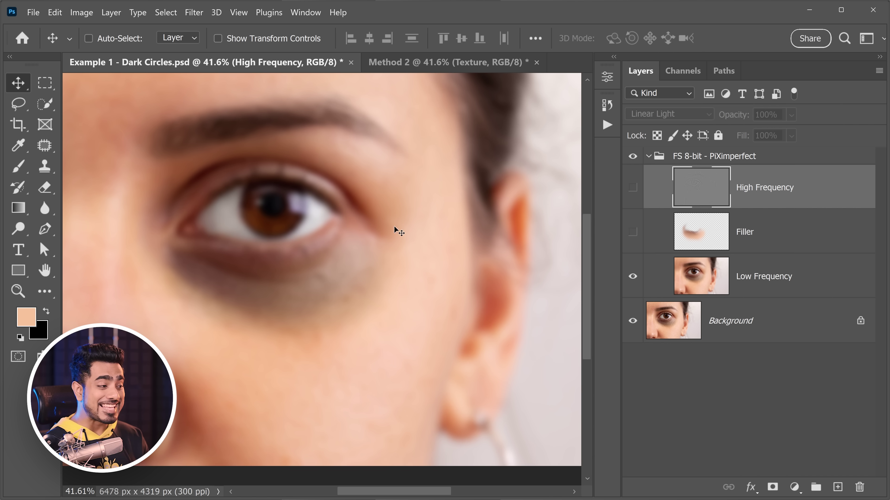
pyautogui.scroll(-2, 357, 284)
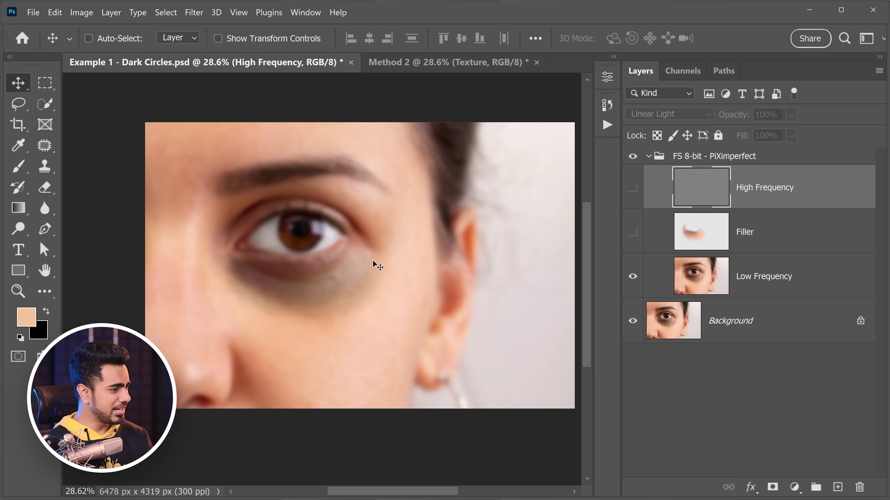
# Restore the Filler and High Frequency layers, then switch to the Method 2 document.
pyautogui.click(657, 252)
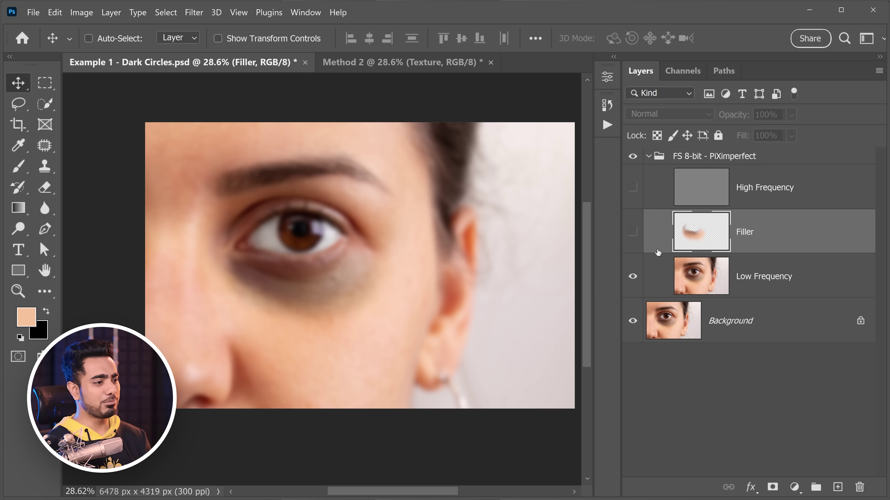
pyautogui.click(631, 233)
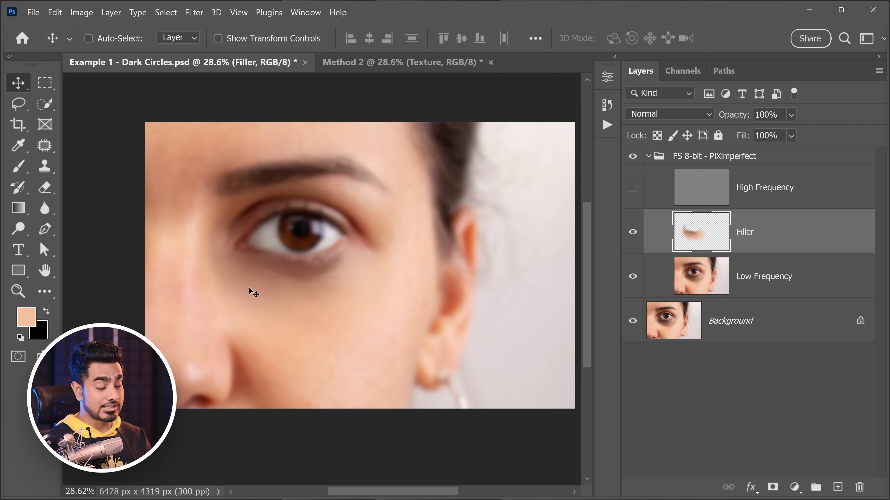
pyautogui.click(633, 191)
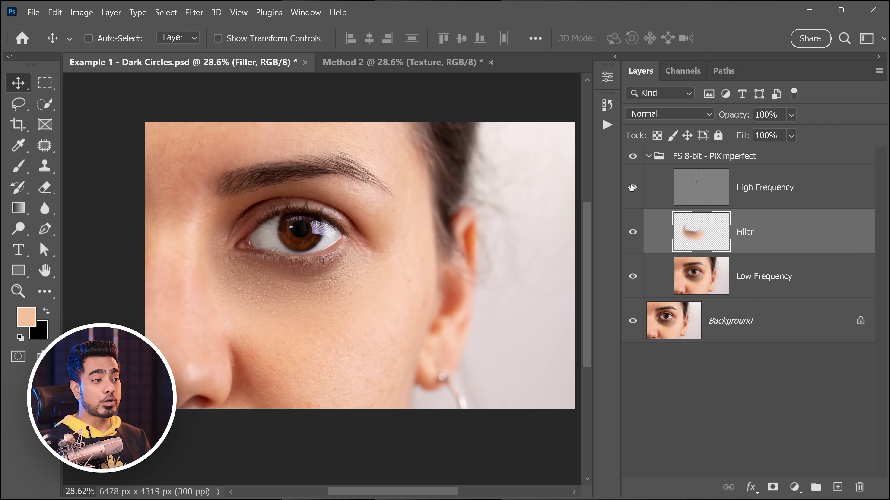
pyautogui.click(633, 191)
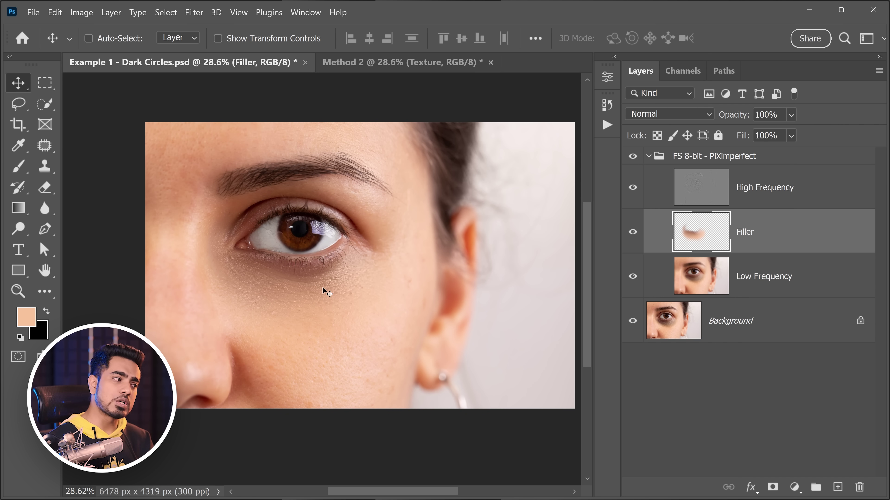
pyautogui.click(394, 63)
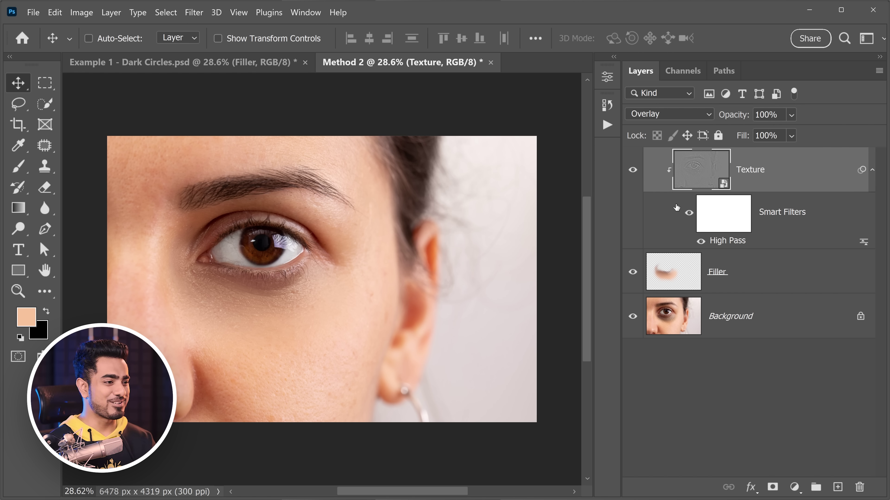
pyautogui.click(695, 278)
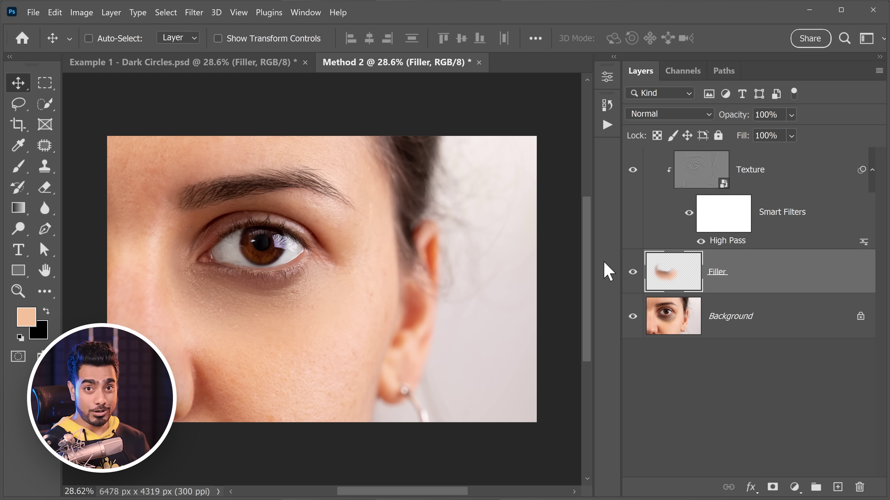
pyautogui.scroll(3, 248, 311)
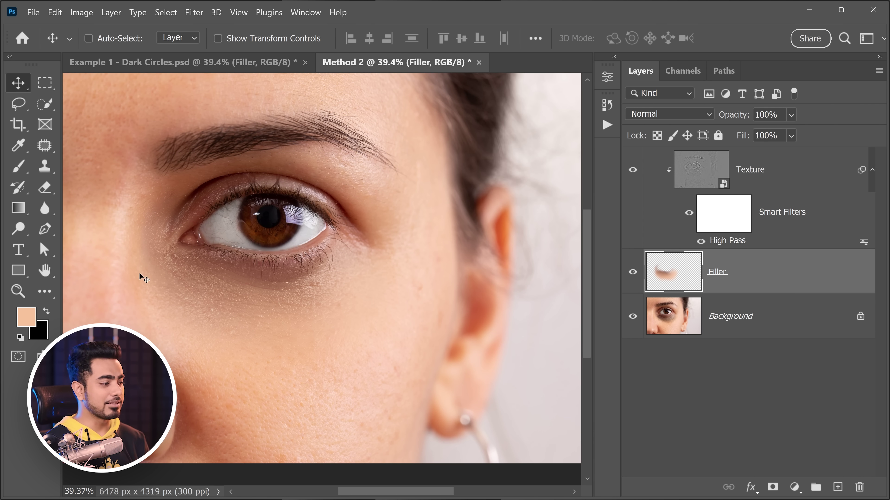
pyautogui.scroll(-1, 99, 268)
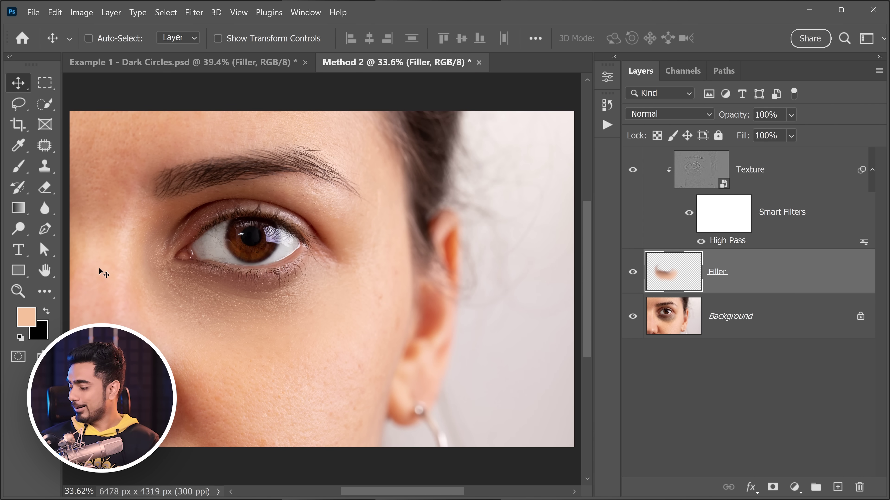